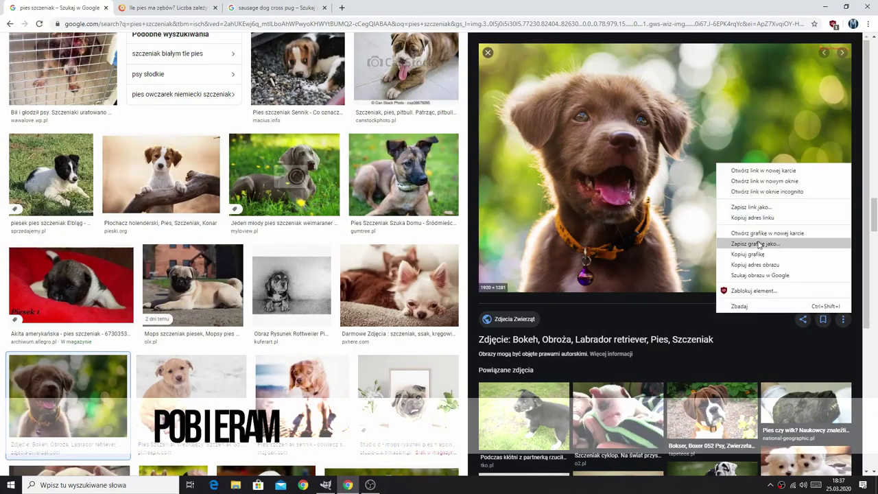
Save the Google Images puppy photo to Pulpit as pies.jpeg (JPEG Image)
{"action": "left_click", "coordinate": [757, 244]}
{"action": "type", "text": "pies"}
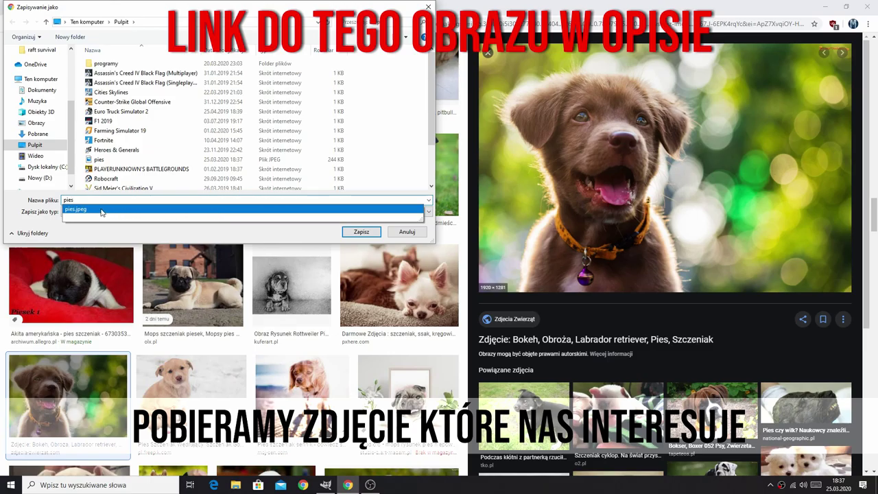
{"action": "left_click", "coordinate": [131, 208]}
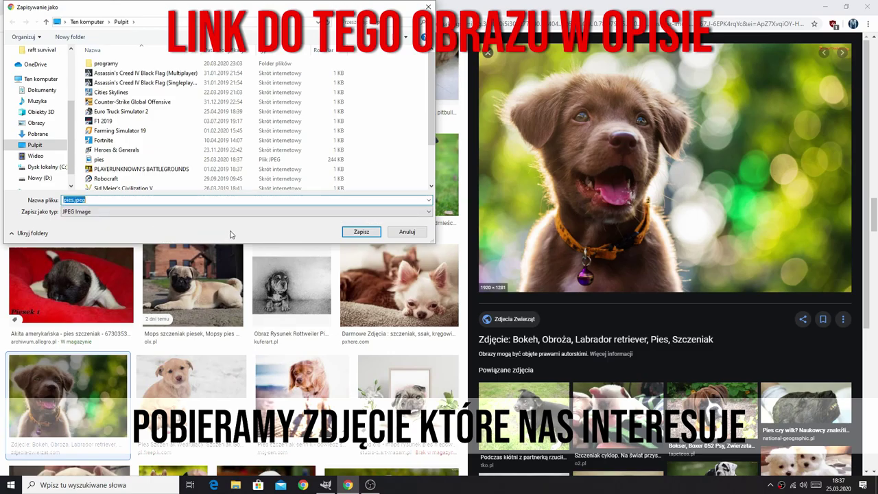
{"action": "left_click", "coordinate": [349, 234]}
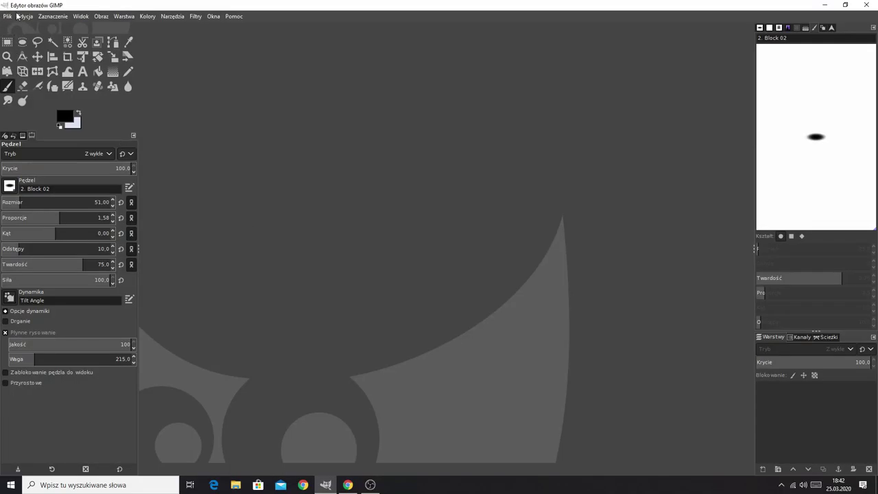
Open pies.jpeg from the desktop as a new GIMP image
{"action": "left_click", "coordinate": [7, 15]}
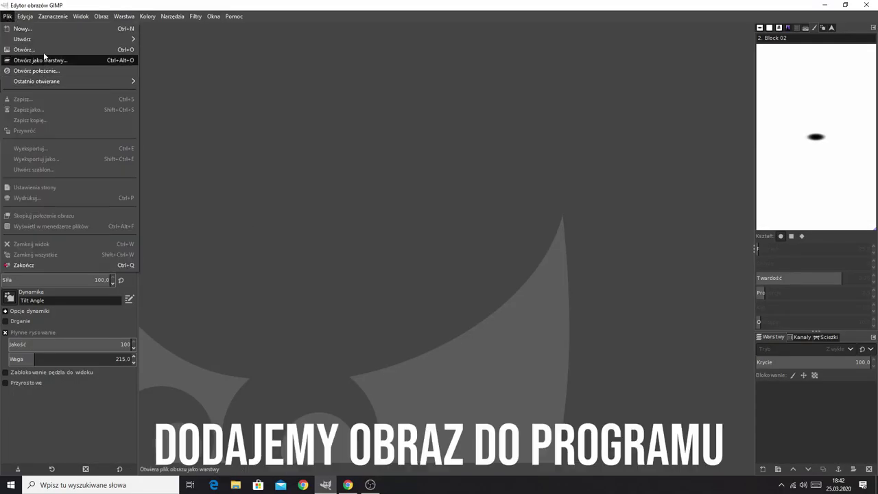
{"action": "left_click", "coordinate": [44, 49]}
{"action": "double_click", "coordinate": [99, 65]}
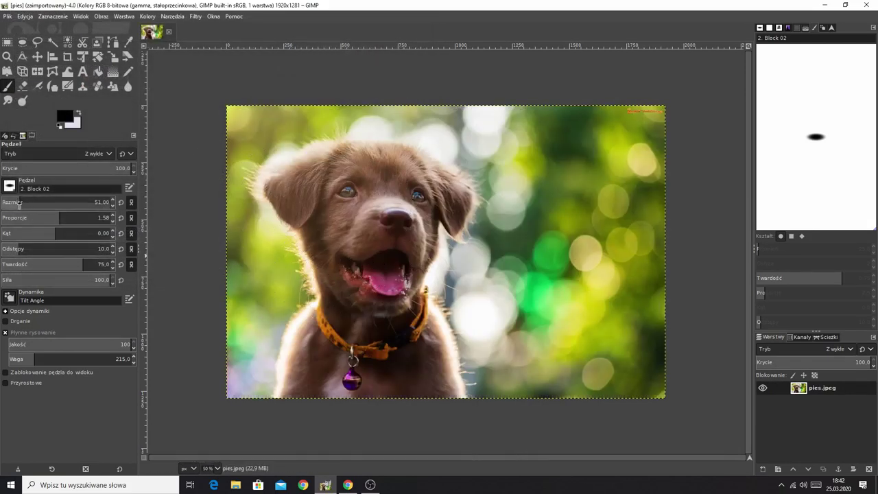
Shift the puppy layer about 43 px right with the Move tool, leaving a transparent strip
{"action": "left_click_drag", "start_coordinate": [20, 203], "coordinate": [15, 205]}
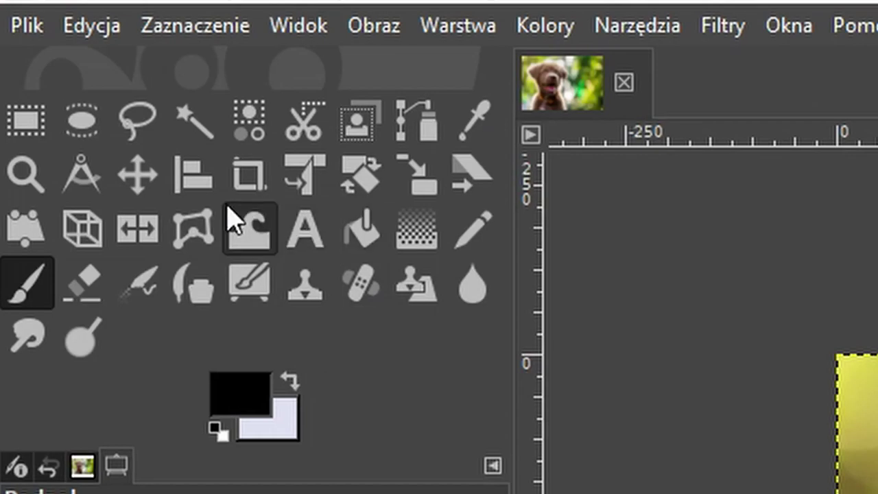
{"action": "left_click", "coordinate": [37, 56]}
{"action": "left_click_drag", "start_coordinate": [404, 295], "coordinate": [463, 297]}
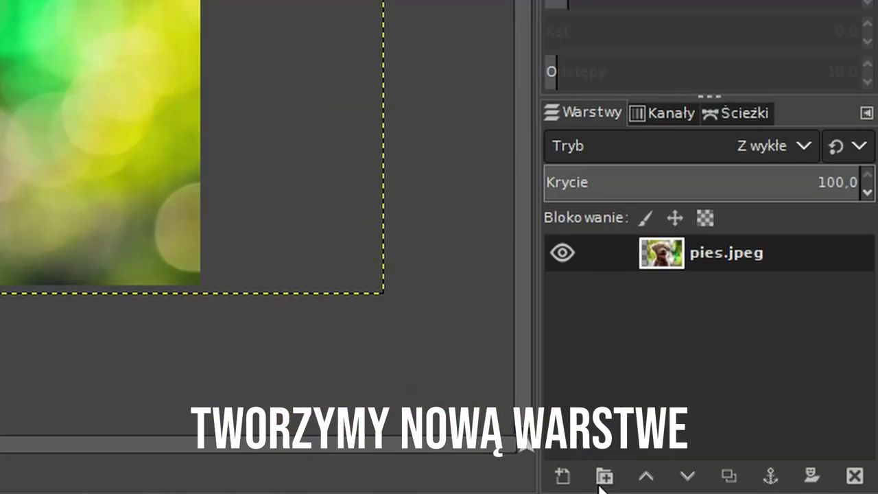
Add a new layer named tło above the photo
{"action": "left_click", "coordinate": [575, 481]}
{"action": "type", "text": "tło"}
{"action": "left_click", "coordinate": [713, 458]}
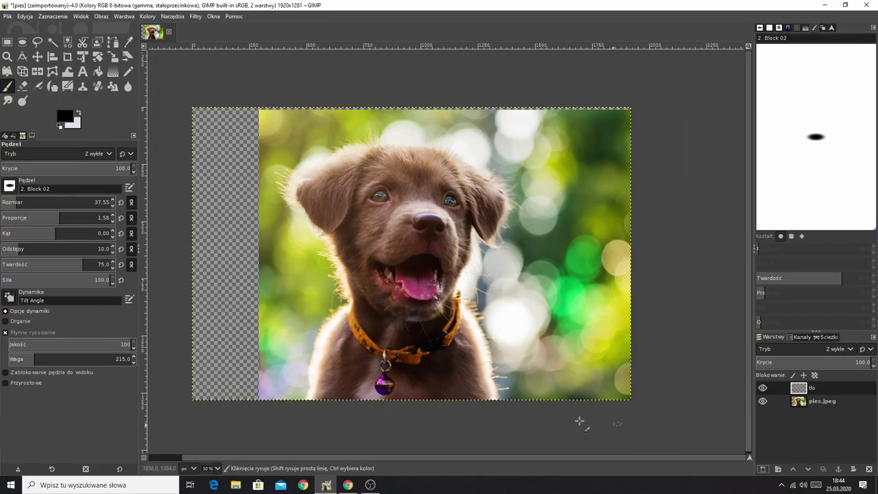
{"action": "scroll", "coordinate": [320, 378], "scroll_direction": "up", "scroll_amount": 1}
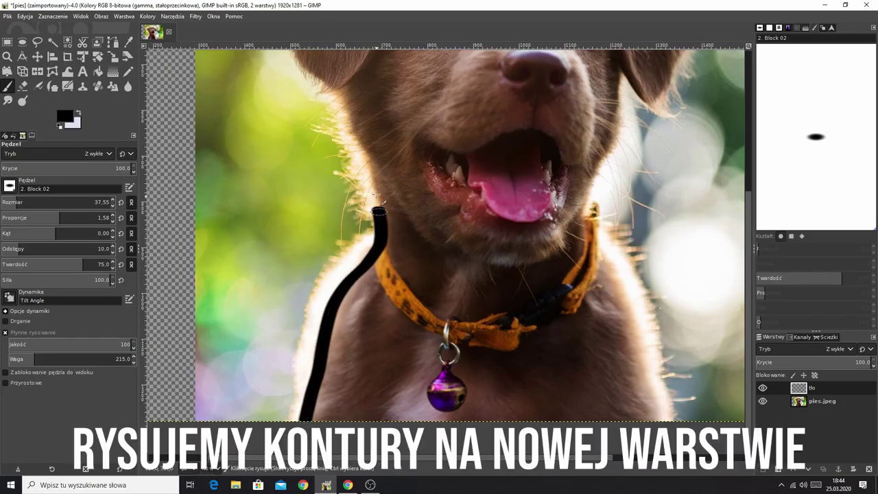
Trace thick black outlines along the neck, ear and top of the head
{"action": "left_click_drag", "start_coordinate": [377, 199], "coordinate": [367, 163]}
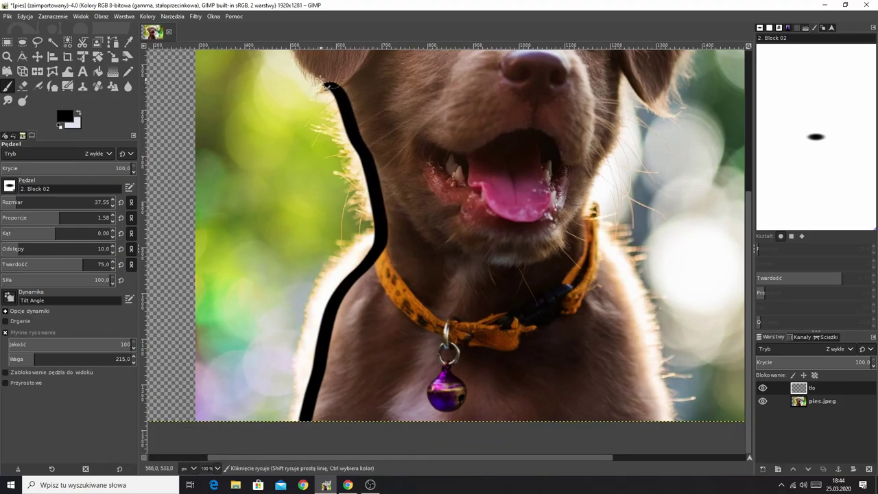
{"action": "scroll", "coordinate": [291, 57], "scroll_direction": "up", "scroll_amount": 2}
{"action": "scroll", "coordinate": [330, 259], "scroll_direction": "up", "scroll_amount": 3}
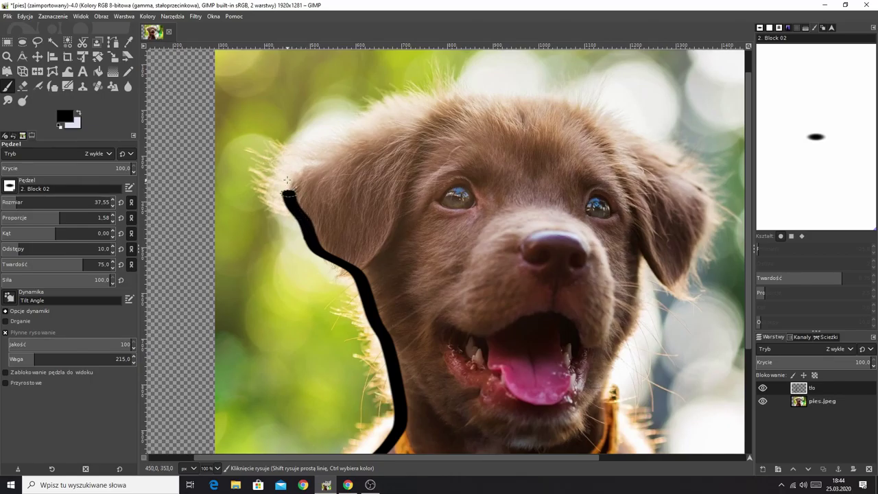
{"action": "mouse_move", "coordinate": [578, 105]}
{"action": "left_mouse_down"}
{"action": "mouse_move", "coordinate": [713, 198]}
{"action": "mouse_move", "coordinate": [652, 271]}
{"action": "mouse_move", "coordinate": [642, 341]}
{"action": "mouse_move", "coordinate": [655, 446]}
{"action": "mouse_move", "coordinate": [518, 212]}
{"action": "left_mouse_up"}
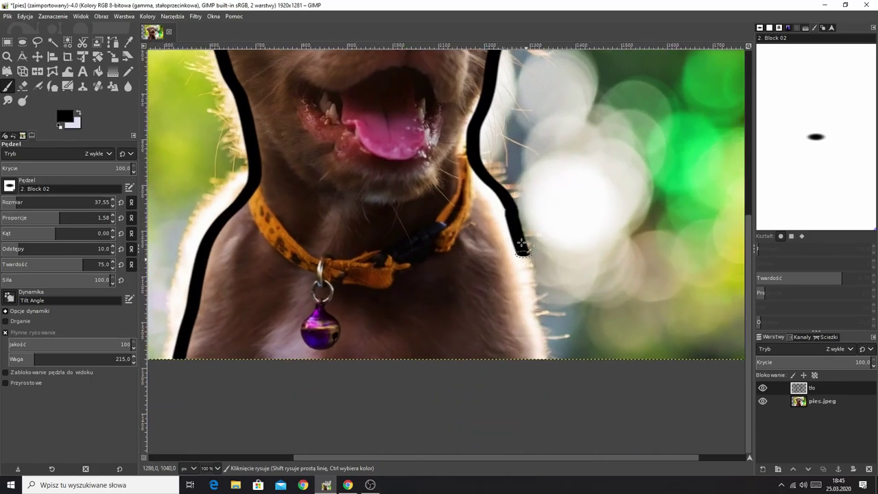
{"action": "left_click_drag", "start_coordinate": [525, 257], "coordinate": [545, 352]}
{"action": "scroll", "coordinate": [483, 291], "scroll_direction": "up", "scroll_amount": 6}
{"action": "scroll", "coordinate": [484, 290], "scroll_direction": "left", "scroll_amount": 5}
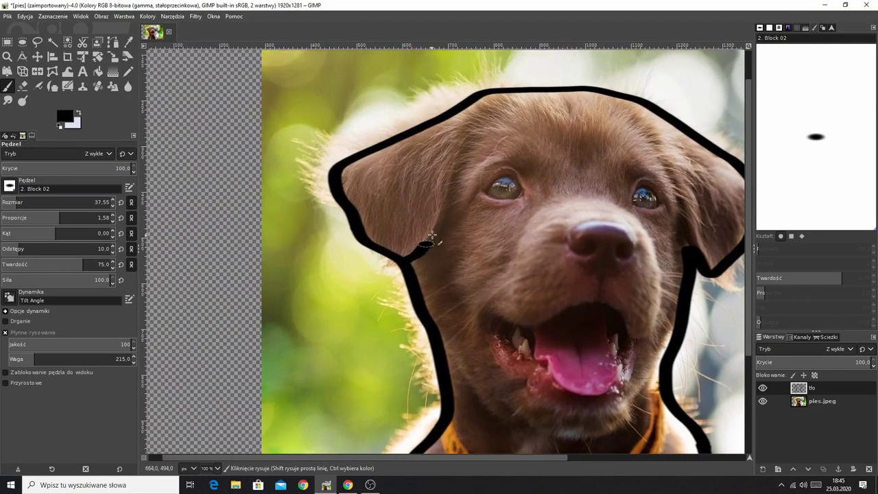
{"action": "left_click_drag", "start_coordinate": [458, 154], "coordinate": [465, 142]}
{"action": "scroll", "coordinate": [501, 232], "scroll_direction": "right", "scroll_amount": 5}
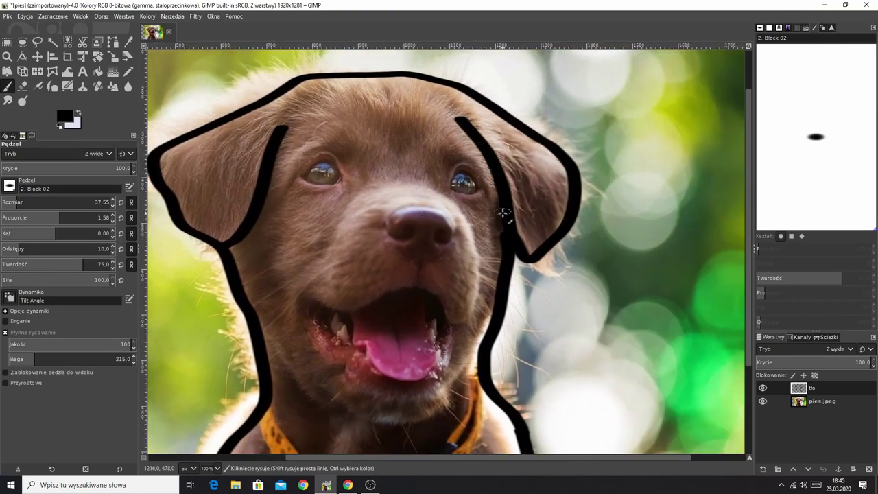
{"action": "scroll", "coordinate": [305, 154], "scroll_direction": "up", "scroll_amount": 5}
Outline the puppy's left and right eyes in black
{"action": "left_click_drag", "start_coordinate": [304, 153], "coordinate": [471, 167]}
{"action": "scroll", "coordinate": [446, 178], "scroll_direction": "right", "scroll_amount": 5}
{"action": "mouse_move", "coordinate": [404, 220]}
{"action": "left_mouse_down"}
{"action": "mouse_move", "coordinate": [500, 171]}
{"action": "mouse_move", "coordinate": [480, 227]}
{"action": "mouse_move", "coordinate": [460, 146]}
{"action": "mouse_move", "coordinate": [540, 217]}
{"action": "mouse_move", "coordinate": [520, 297]}
{"action": "mouse_move", "coordinate": [435, 247]}
{"action": "left_mouse_up"}
{"action": "scroll", "coordinate": [480, 206], "scroll_direction": "left", "scroll_amount": 3}
{"action": "scroll", "coordinate": [435, 210], "scroll_direction": "down", "scroll_amount": 3}
{"action": "scroll", "coordinate": [435, 210], "scroll_direction": "left", "scroll_amount": 2}
{"action": "scroll", "coordinate": [457, 215], "scroll_direction": "down", "scroll_amount": 3}
{"action": "scroll", "coordinate": [410, 204], "scroll_direction": "down", "scroll_amount": 3}
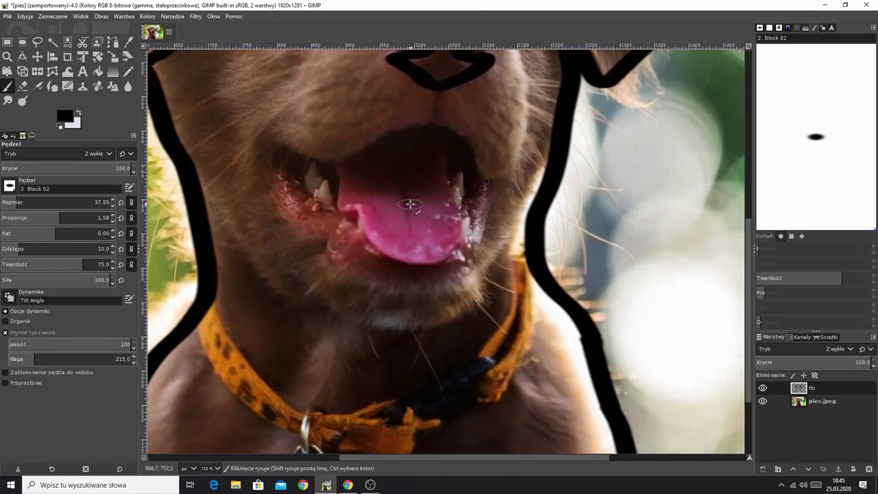
Outline the open mouth, both sides of the tongue and the jaw line
{"action": "mouse_move", "coordinate": [339, 157]}
{"action": "left_mouse_down"}
{"action": "mouse_move", "coordinate": [455, 133]}
{"action": "mouse_move", "coordinate": [483, 231]}
{"action": "mouse_move", "coordinate": [378, 268]}
{"action": "mouse_move", "coordinate": [267, 162]}
{"action": "left_mouse_up"}
{"action": "left_click_drag", "start_coordinate": [339, 199], "coordinate": [381, 267]}
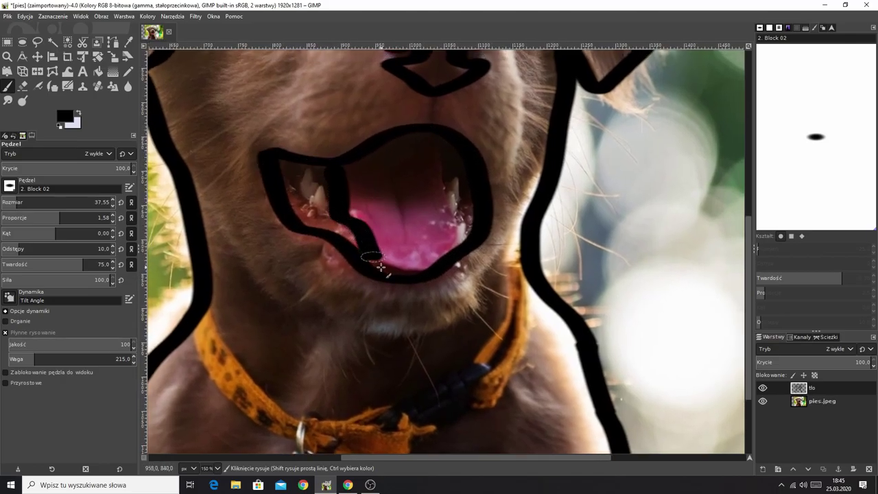
{"action": "left_click_drag", "start_coordinate": [455, 232], "coordinate": [427, 149]}
{"action": "scroll", "coordinate": [451, 206], "scroll_direction": "down", "scroll_amount": 3}
{"action": "scroll", "coordinate": [442, 166], "scroll_direction": "up", "scroll_amount": 2}
{"action": "scroll", "coordinate": [407, 184], "scroll_direction": "up", "scroll_amount": 2}
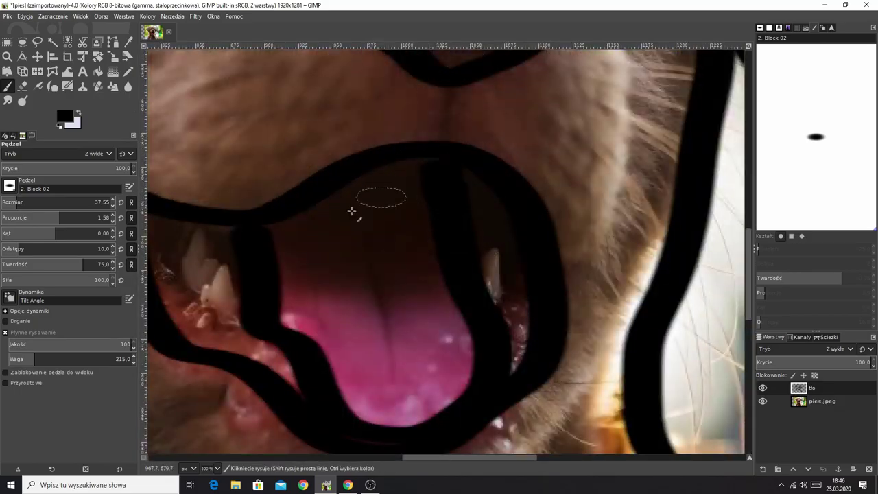
{"action": "scroll", "coordinate": [435, 161], "scroll_direction": "down", "scroll_amount": 2}
{"action": "scroll", "coordinate": [316, 256], "scroll_direction": "down", "scroll_amount": 2}
{"action": "left_click_drag", "start_coordinate": [264, 196], "coordinate": [449, 134]}
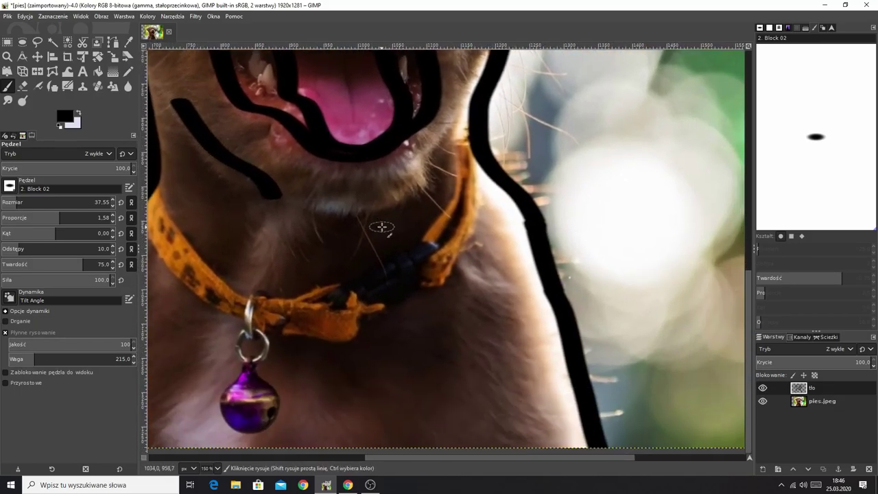
Draw the short muzzle lines on both sides of the nose
{"action": "scroll", "coordinate": [460, 241], "scroll_direction": "down", "scroll_amount": 2}
{"action": "scroll", "coordinate": [460, 241], "scroll_direction": "up", "scroll_amount": 1}
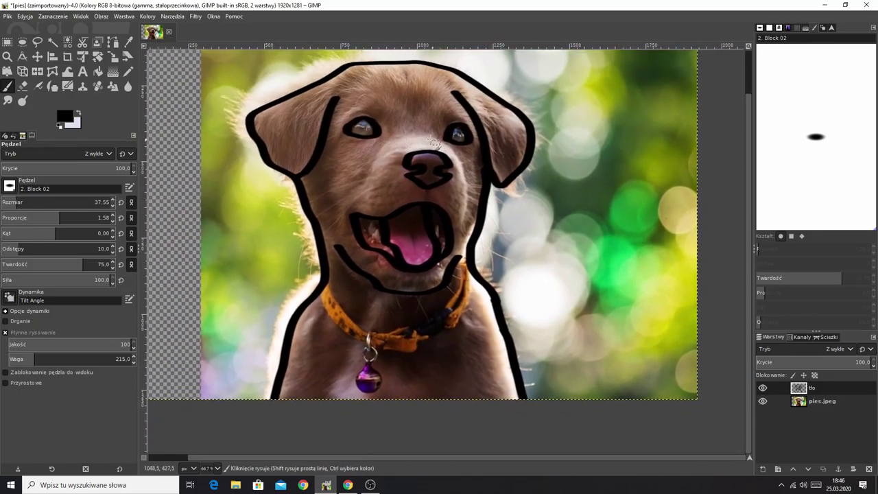
{"action": "scroll", "coordinate": [370, 137], "scroll_direction": "up", "scroll_amount": 1}
{"action": "scroll", "coordinate": [387, 130], "scroll_direction": "up", "scroll_amount": 2}
{"action": "mouse_move", "coordinate": [309, 251]}
{"action": "left_mouse_down"}
{"action": "mouse_move", "coordinate": [336, 179]}
{"action": "mouse_move", "coordinate": [525, 149]}
{"action": "mouse_move", "coordinate": [580, 206]}
{"action": "left_mouse_up"}
{"action": "scroll", "coordinate": [408, 212], "scroll_direction": "down", "scroll_amount": 3}
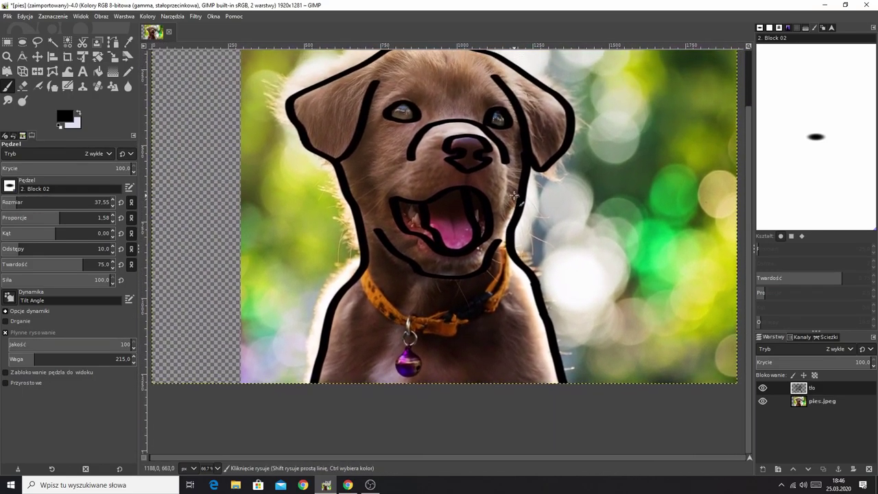
{"action": "scroll", "coordinate": [480, 205], "scroll_direction": "up", "scroll_amount": 2}
{"action": "left_click_drag", "start_coordinate": [483, 221], "coordinate": [483, 199]}
{"action": "scroll", "coordinate": [484, 186], "scroll_direction": "down", "scroll_amount": 2}
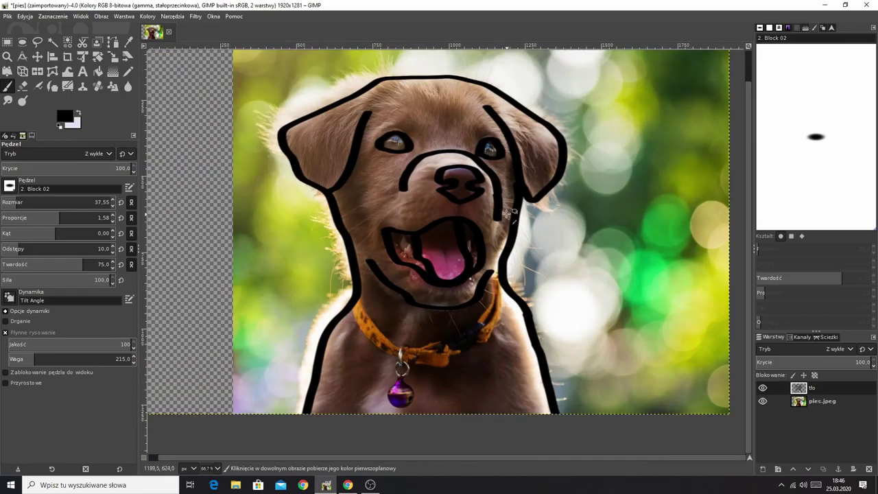
{"action": "scroll", "coordinate": [405, 302], "scroll_direction": "up", "scroll_amount": 2}
{"action": "scroll", "coordinate": [384, 275], "scroll_direction": "up", "scroll_amount": 1}
Outline the collar's edges and the neck line above it
{"action": "mouse_move", "coordinate": [334, 200]}
{"action": "left_mouse_down"}
{"action": "mouse_move", "coordinate": [382, 270]}
{"action": "mouse_move", "coordinate": [604, 347]}
{"action": "left_mouse_up"}
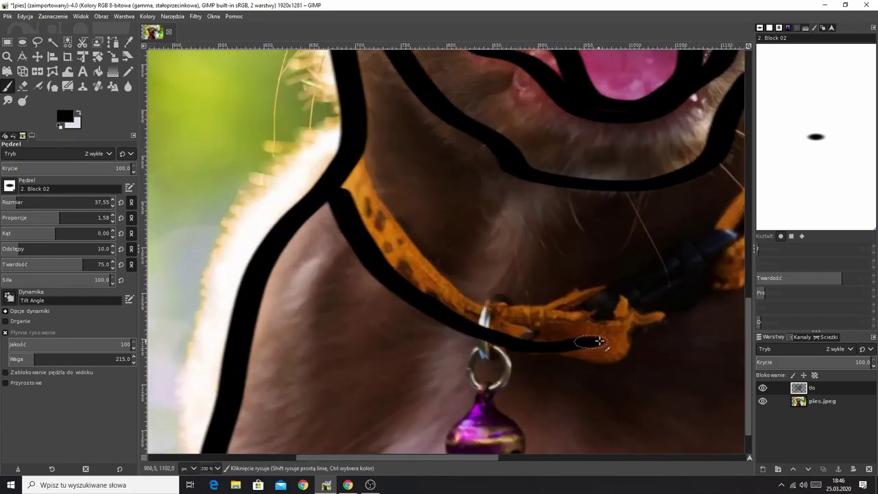
{"action": "scroll", "coordinate": [604, 346], "scroll_direction": "right", "scroll_amount": 5}
{"action": "mouse_move", "coordinate": [363, 334]}
{"action": "left_mouse_down"}
{"action": "mouse_move", "coordinate": [474, 226]}
{"action": "mouse_move", "coordinate": [489, 146]}
{"action": "left_mouse_up"}
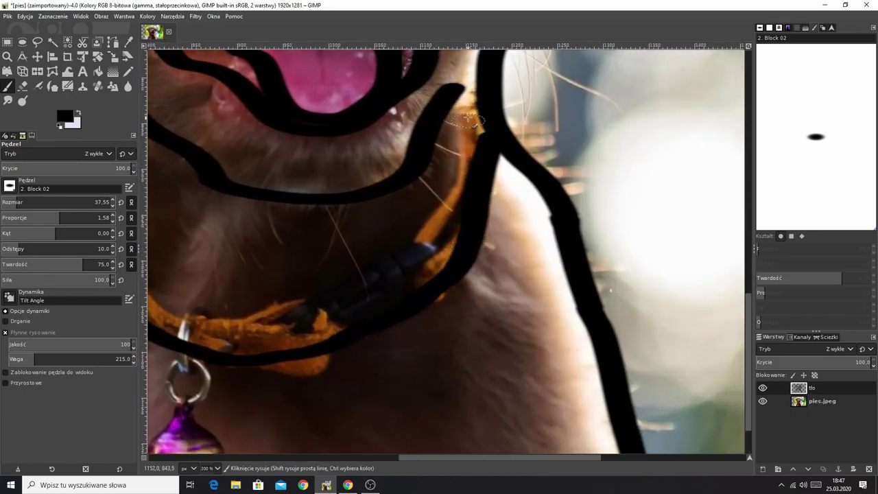
{"action": "mouse_move", "coordinate": [469, 118]}
{"action": "left_mouse_down"}
{"action": "mouse_move", "coordinate": [456, 175]}
{"action": "mouse_move", "coordinate": [304, 304]}
{"action": "mouse_move", "coordinate": [158, 306]}
{"action": "left_mouse_up"}
{"action": "scroll", "coordinate": [377, 283], "scroll_direction": "left", "scroll_amount": 4}
{"action": "left_click_drag", "start_coordinate": [377, 282], "coordinate": [296, 182]}
{"action": "scroll", "coordinate": [266, 210], "scroll_direction": "down", "scroll_amount": 2}
{"action": "scroll", "coordinate": [412, 275], "scroll_direction": "down", "scroll_amount": 2}
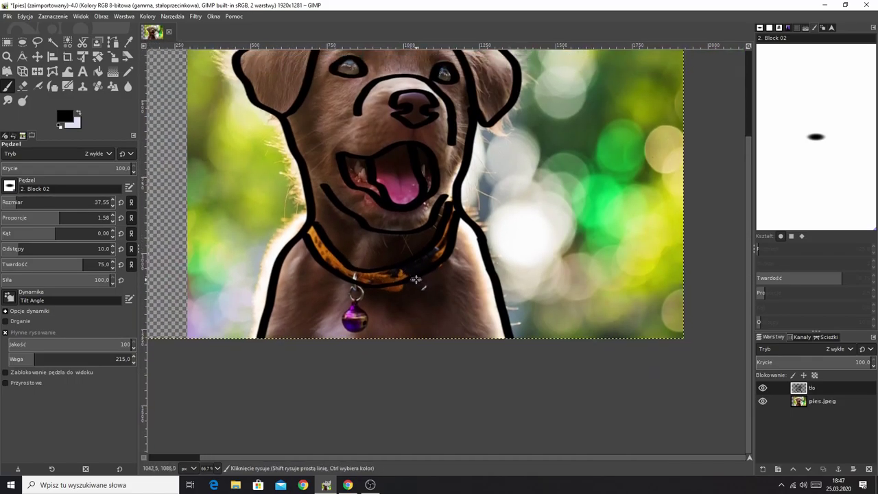
{"action": "scroll", "coordinate": [412, 222], "scroll_direction": "down", "scroll_amount": 1}
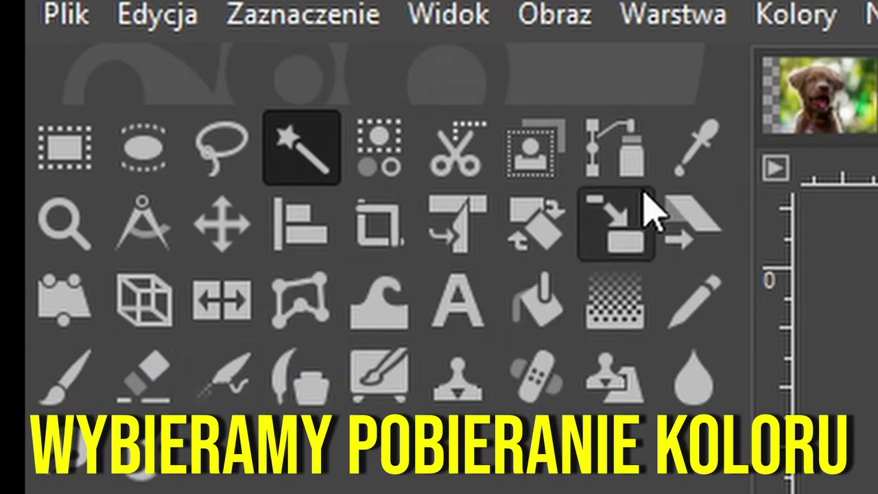
{"action": "left_click", "coordinate": [128, 45]}
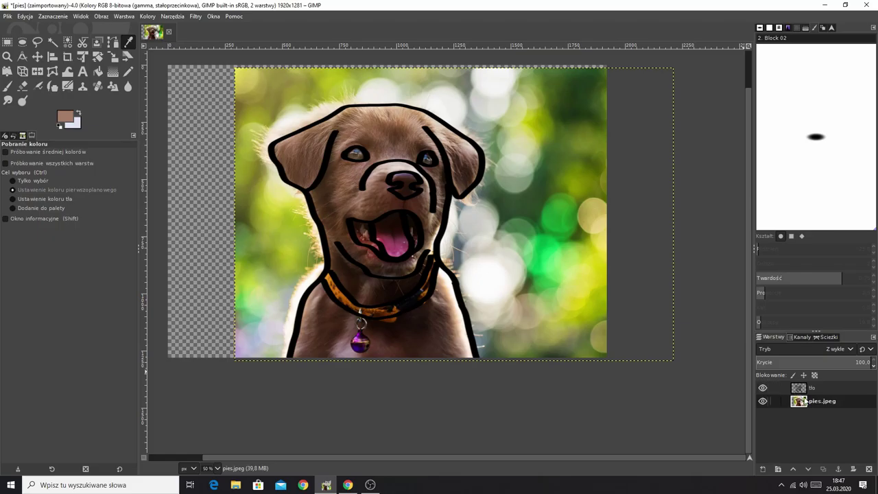
Activate the tło layer and Fuzzy Select the fur inside the head outline
{"action": "left_click", "coordinate": [805, 390]}
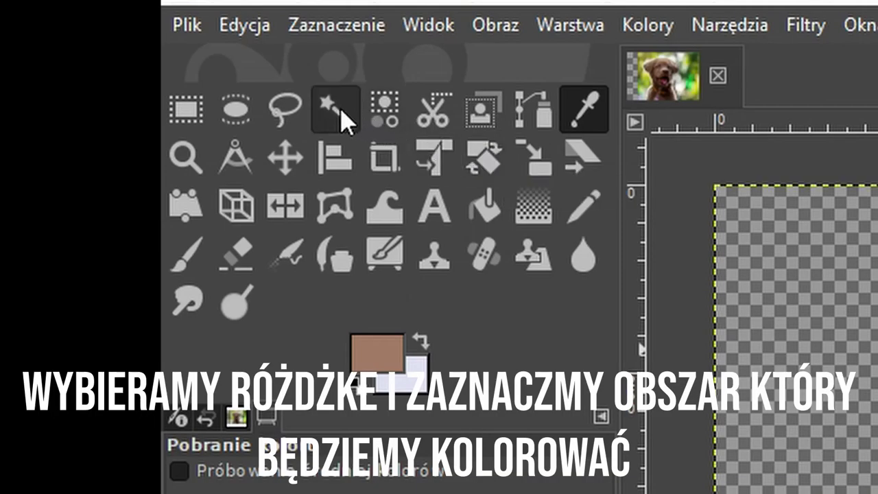
{"action": "left_click", "coordinate": [52, 41]}
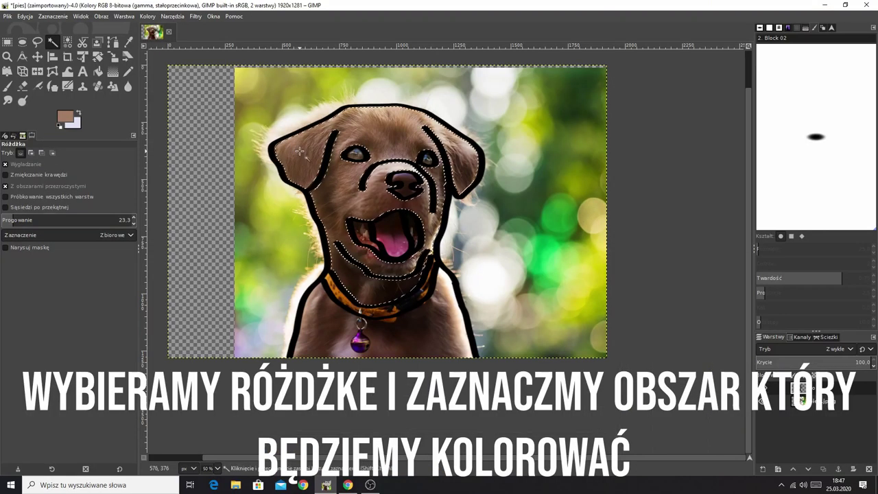
Sample dark brown from pies.jpeg and paint the head selection on tło, including around the mouth
{"action": "left_click", "coordinate": [9, 88]}
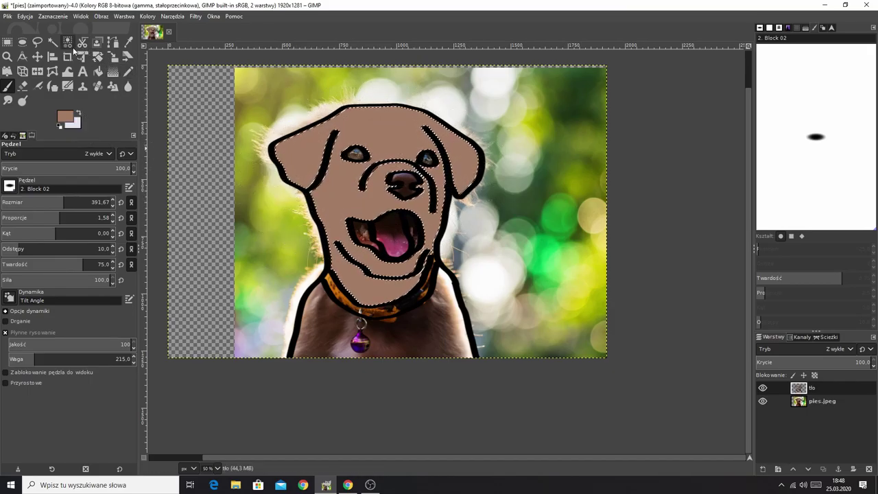
{"action": "left_click", "coordinate": [129, 42]}
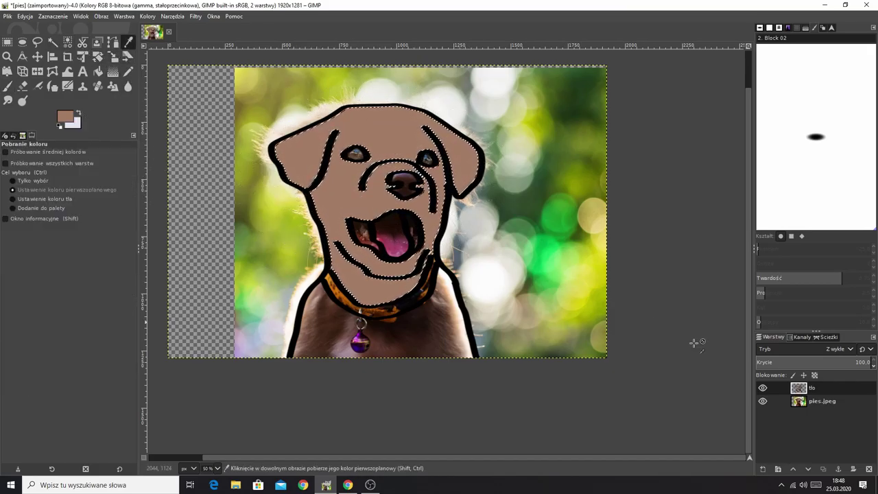
{"action": "left_click", "coordinate": [813, 401]}
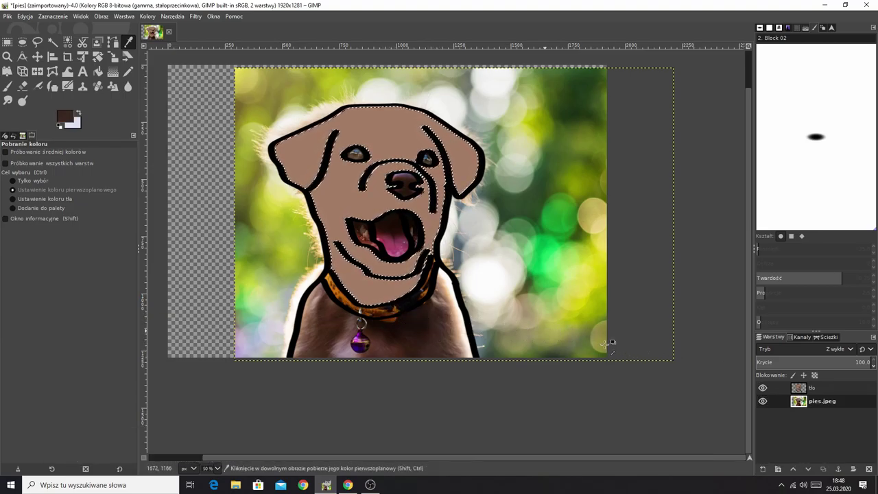
{"action": "left_click", "coordinate": [842, 391]}
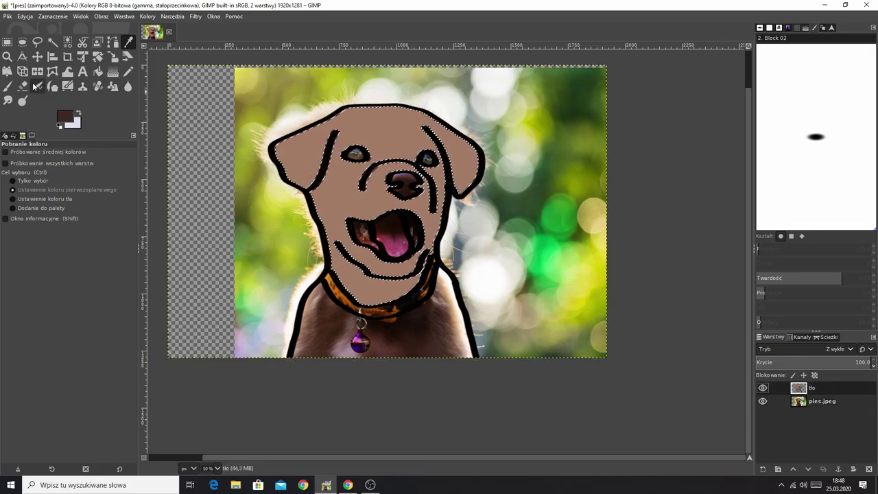
{"action": "left_click", "coordinate": [7, 85]}
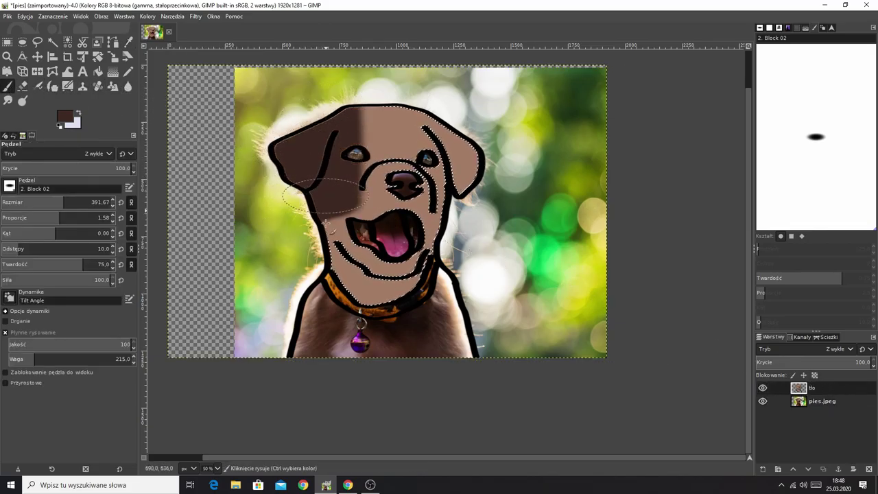
{"action": "left_click_drag", "start_coordinate": [385, 257], "coordinate": [368, 180]}
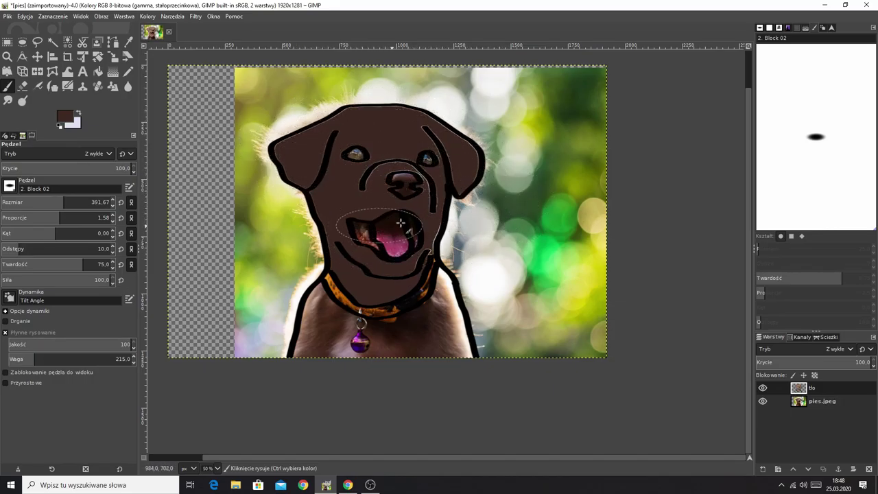
{"action": "left_click_drag", "start_coordinate": [400, 223], "coordinate": [429, 195]}
Fuzzy Select the light chest fur just below the collar
{"action": "right_click", "coordinate": [398, 185]}
{"action": "mouse_move", "coordinate": [428, 220]}
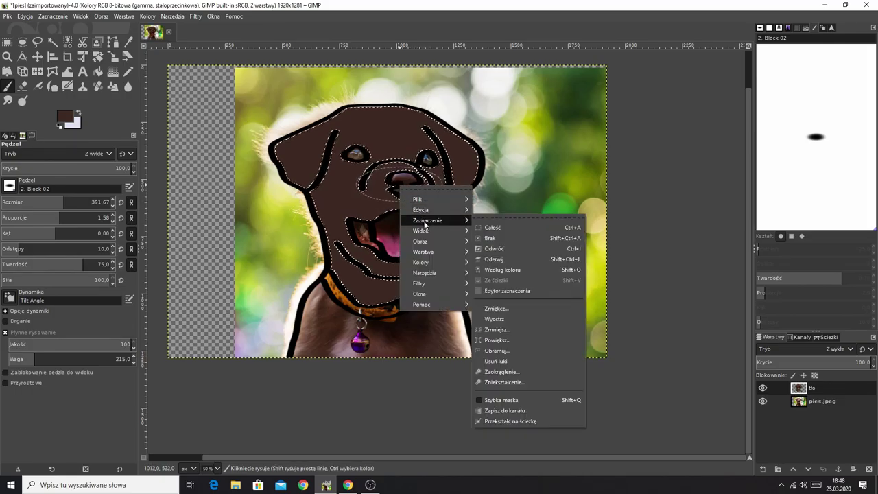
{"action": "key", "text": "Escape"}
{"action": "key", "text": "Escape"}
{"action": "scroll", "coordinate": [488, 238], "scroll_direction": "down", "scroll_amount": 1}
{"action": "scroll", "coordinate": [466, 206], "scroll_direction": "down", "scroll_amount": 3}
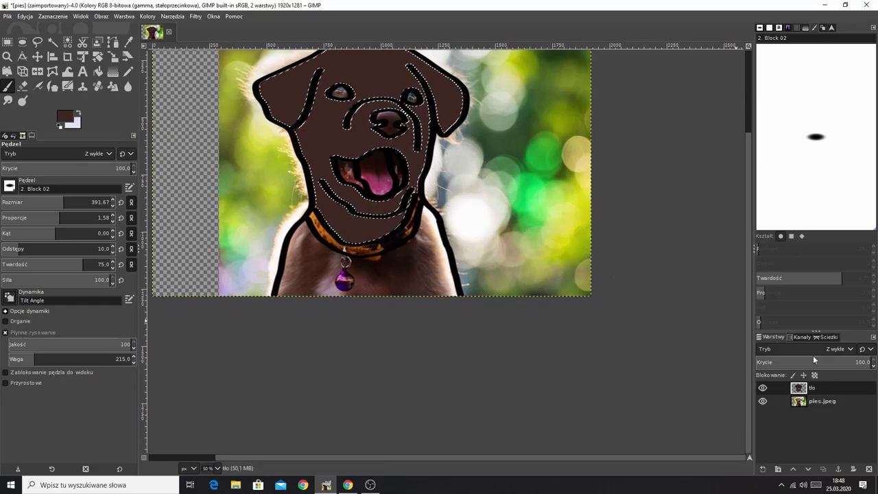
{"action": "left_click", "coordinate": [53, 42]}
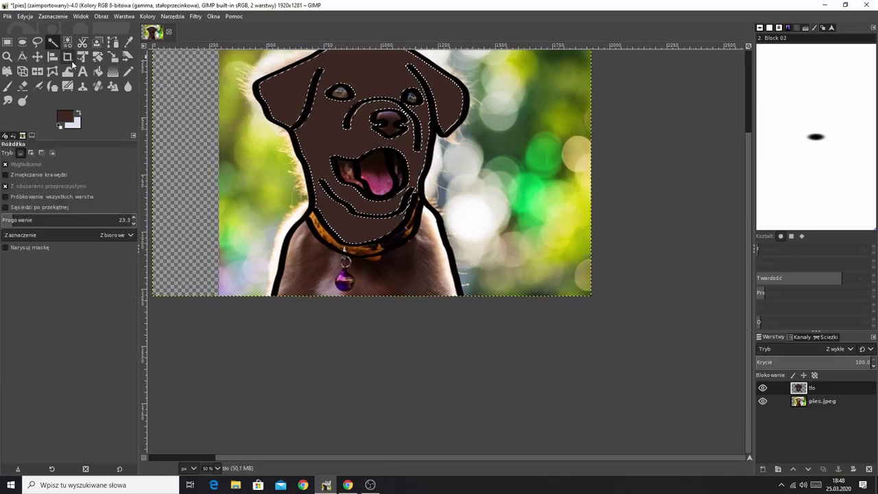
{"action": "left_click", "coordinate": [314, 255]}
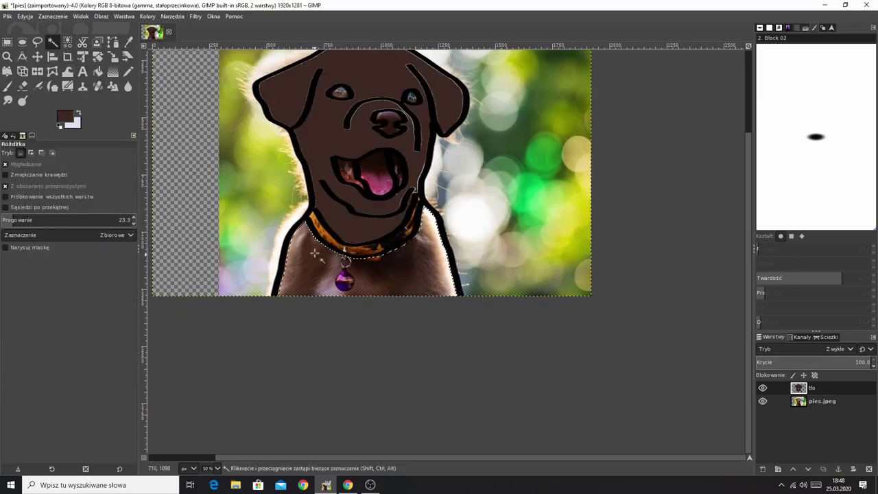
Paint the chest selection below the collar dark brown
{"action": "left_click", "coordinate": [13, 84]}
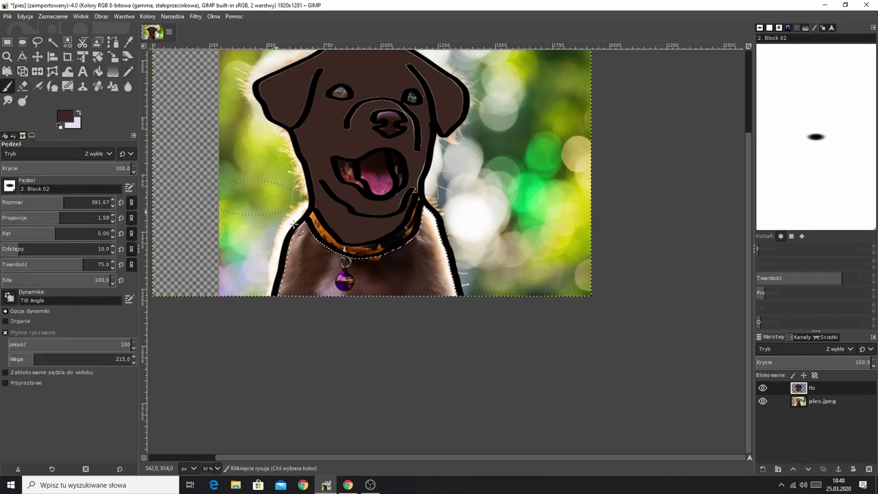
{"action": "left_click_drag", "start_coordinate": [310, 224], "coordinate": [301, 313]}
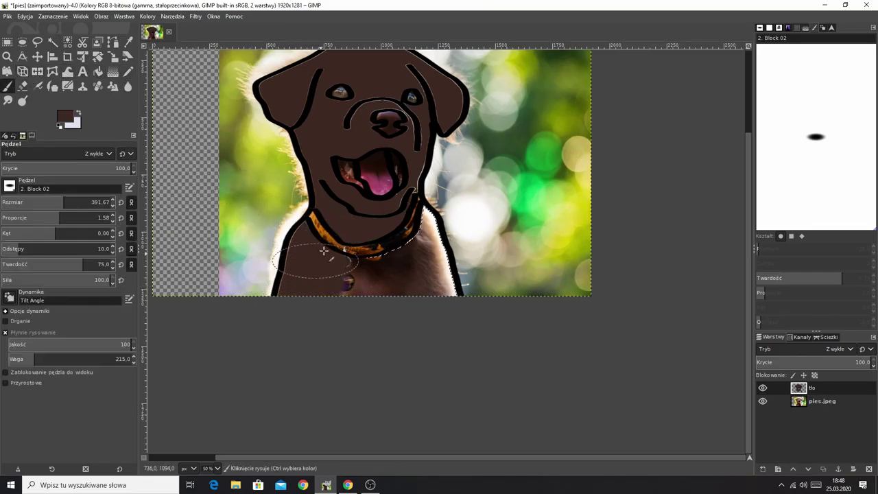
{"action": "mouse_move", "coordinate": [323, 251]}
{"action": "left_mouse_down"}
{"action": "mouse_move", "coordinate": [348, 314]}
{"action": "mouse_move", "coordinate": [382, 268]}
{"action": "mouse_move", "coordinate": [411, 298]}
{"action": "mouse_move", "coordinate": [414, 218]}
{"action": "left_mouse_up"}
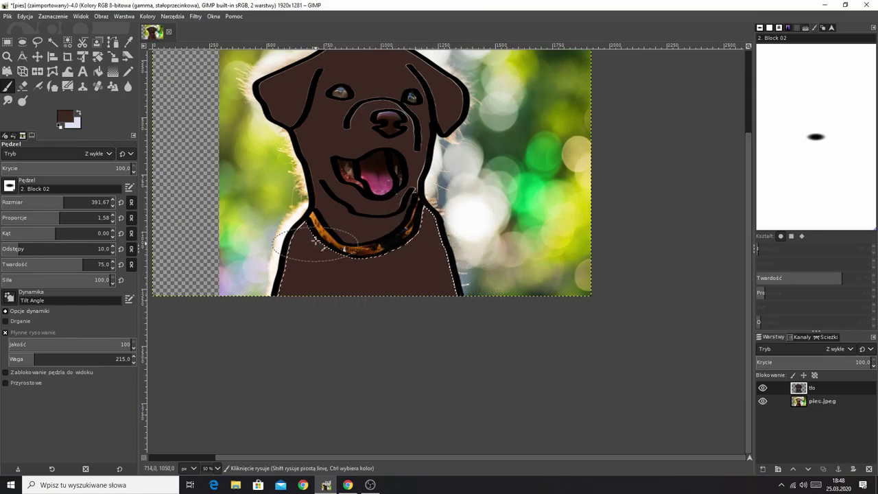
{"action": "scroll", "coordinate": [314, 242], "scroll_direction": "up", "scroll_amount": 5}
{"action": "scroll", "coordinate": [290, 229], "scroll_direction": "up", "scroll_amount": 4}
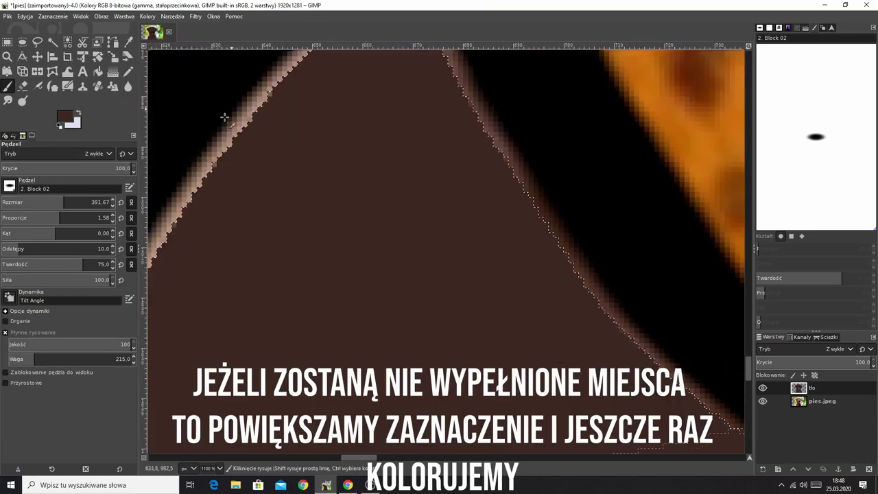
{"action": "scroll", "coordinate": [223, 160], "scroll_direction": "down", "scroll_amount": 4}
{"action": "scroll", "coordinate": [231, 160], "scroll_direction": "down", "scroll_amount": 3}
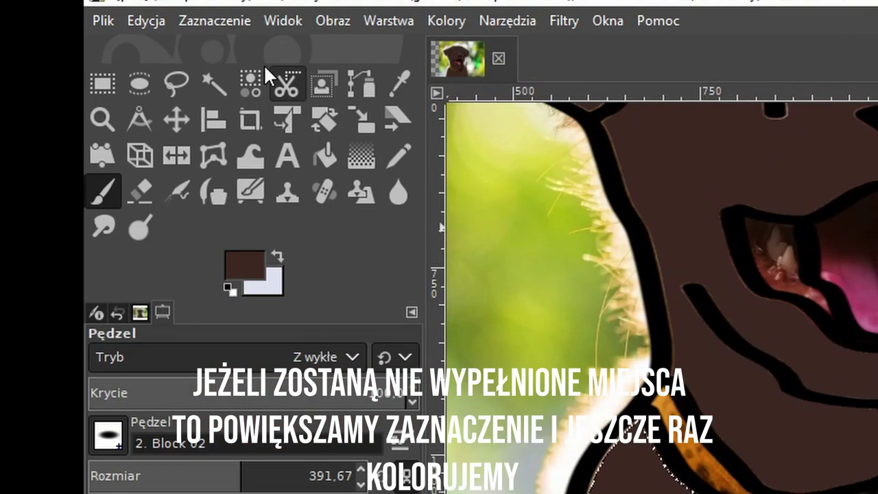
Grow the chest selection by 2 px to cover edge gaps
{"action": "left_click", "coordinate": [214, 21]}
{"action": "left_click", "coordinate": [309, 324]}
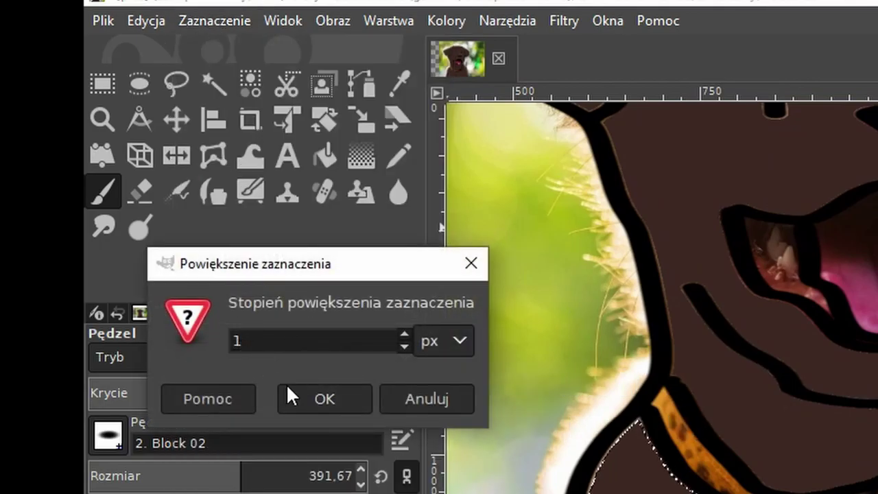
{"action": "left_click", "coordinate": [320, 396]}
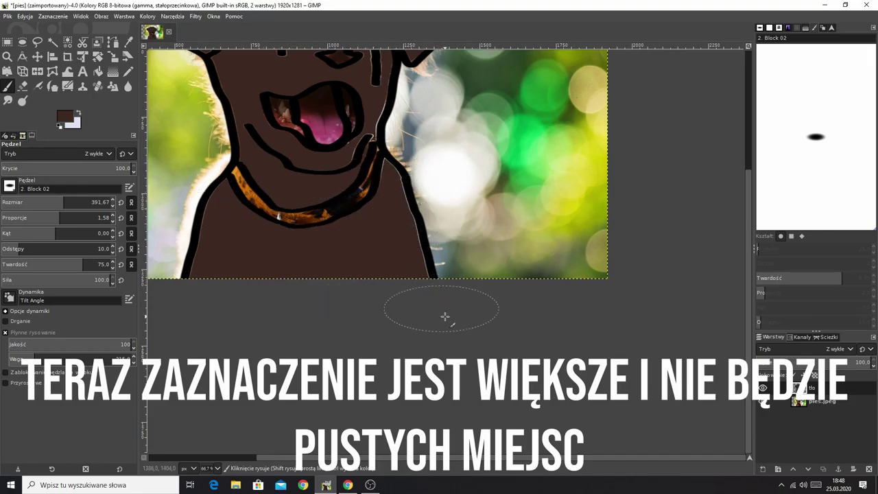
{"action": "left_click", "coordinate": [52, 15]}
{"action": "left_click", "coordinate": [68, 143]}
{"action": "type", "text": "2"}
{"action": "left_click", "coordinate": [80, 173]}
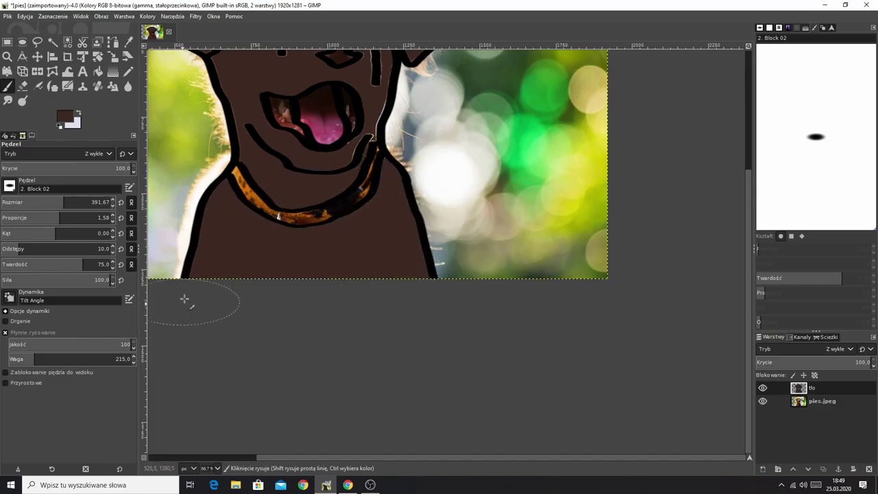
{"action": "scroll", "coordinate": [279, 135], "scroll_direction": "up", "scroll_amount": 3}
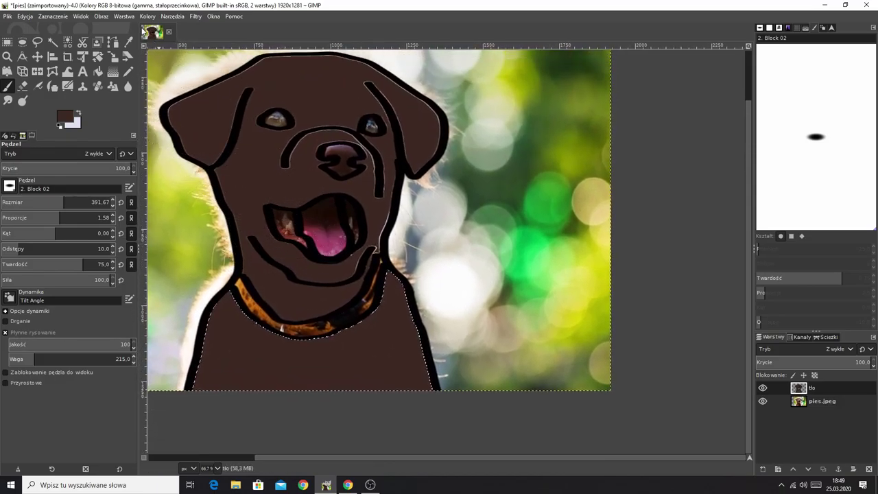
Grow the head selection and repaint it to close the gaps
{"action": "key", "text": "u"}
{"action": "left_click", "coordinate": [38, 16]}
{"action": "left_click", "coordinate": [69, 131]}
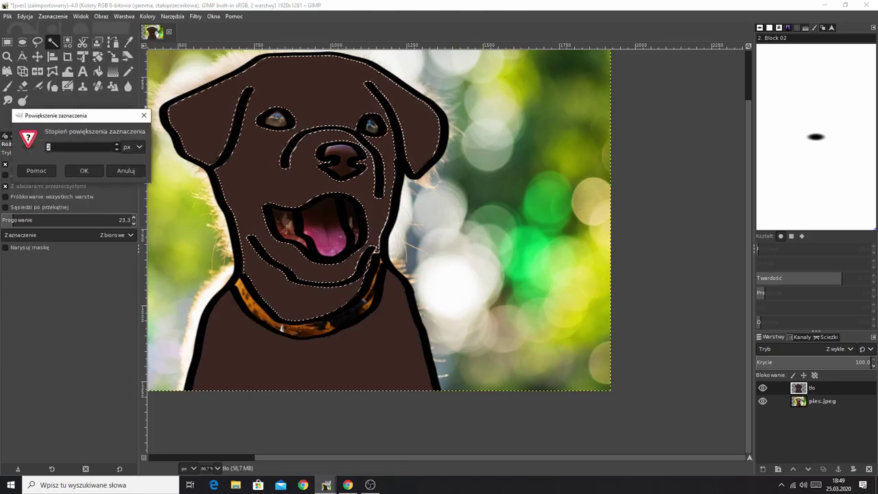
{"action": "left_click", "coordinate": [80, 173]}
{"action": "key", "text": "p"}
{"action": "key", "text": "ctrl+shift+a"}
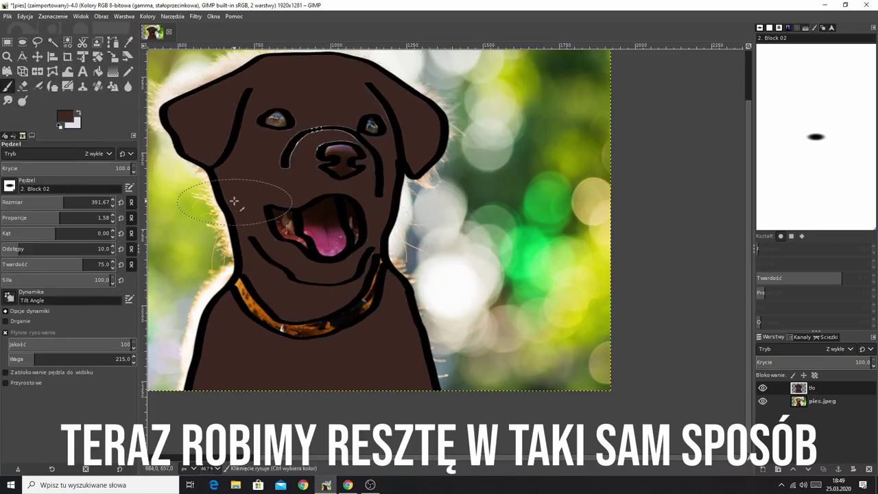
{"action": "right_click", "coordinate": [335, 262]}
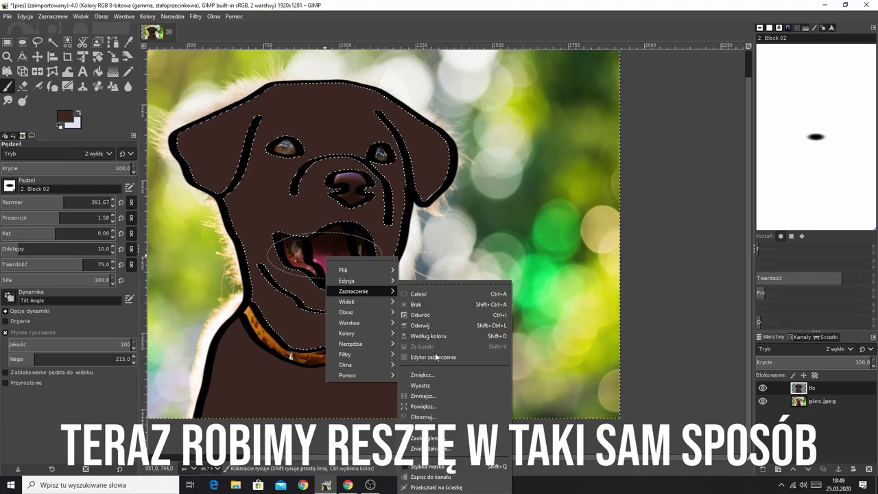
{"action": "key", "text": "2"}
Select the dog's nose and grow the selection slightly
{"action": "key", "text": "o"}
{"action": "key", "text": "u"}
{"action": "left_click", "coordinate": [350, 206]}
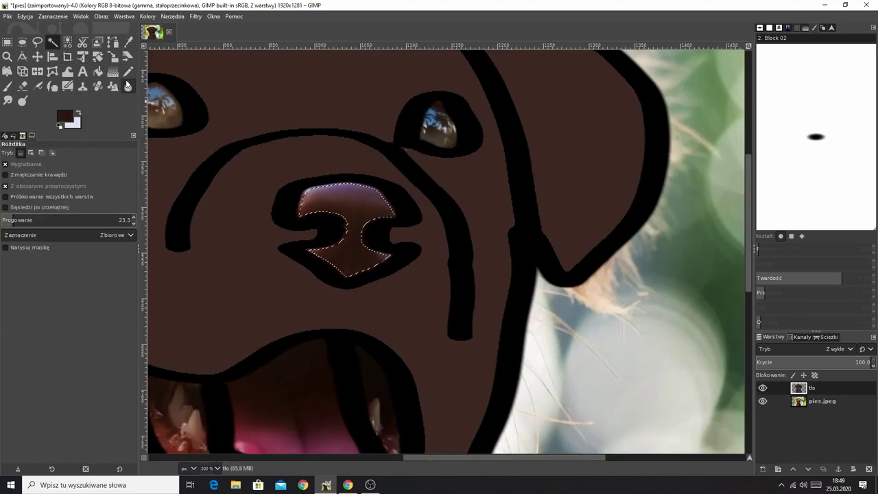
{"action": "left_click", "coordinate": [52, 16]}
{"action": "left_click", "coordinate": [61, 141]}
{"action": "left_click", "coordinate": [72, 171]}
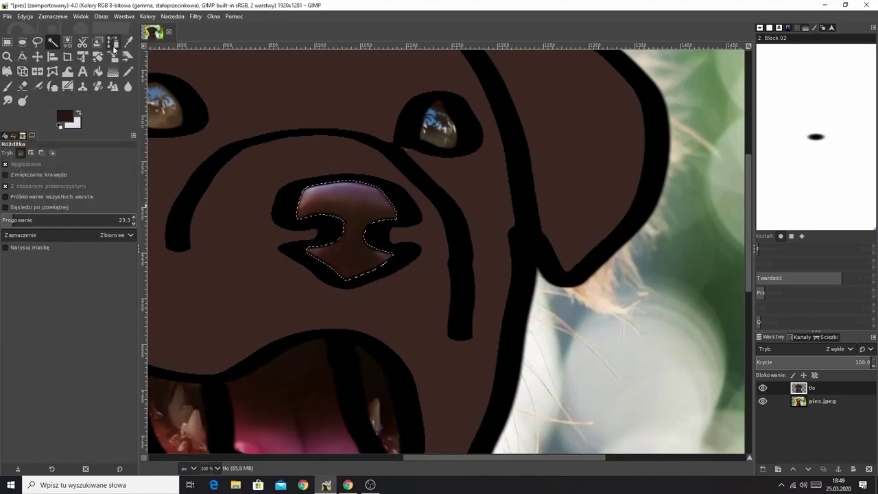
Set the foreground colour to very dark brown 291810 for the nose
{"action": "key", "text": "p"}
{"action": "scroll", "coordinate": [356, 261], "scroll_direction": "down", "scroll_amount": 3, "text": "ctrl"}
{"action": "left_click", "coordinate": [66, 115]}
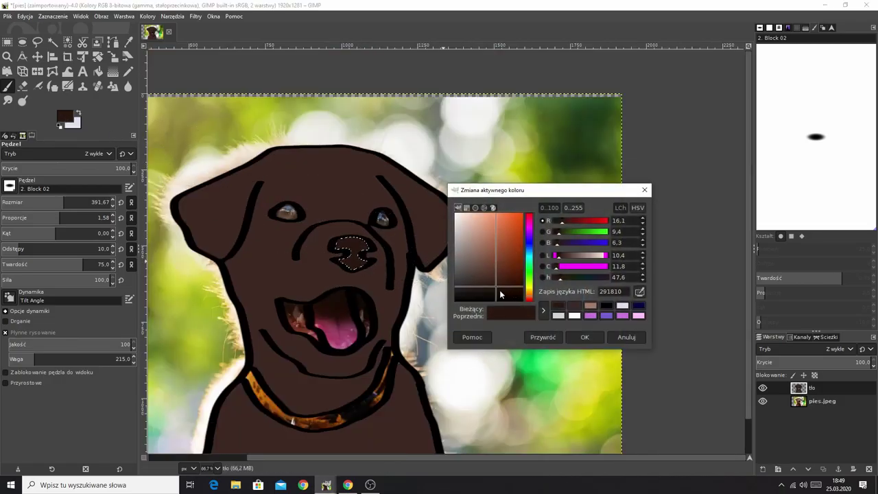
{"action": "left_click", "coordinate": [583, 335]}
{"action": "right_click", "coordinate": [354, 247]}
{"action": "key", "text": "Escape"}
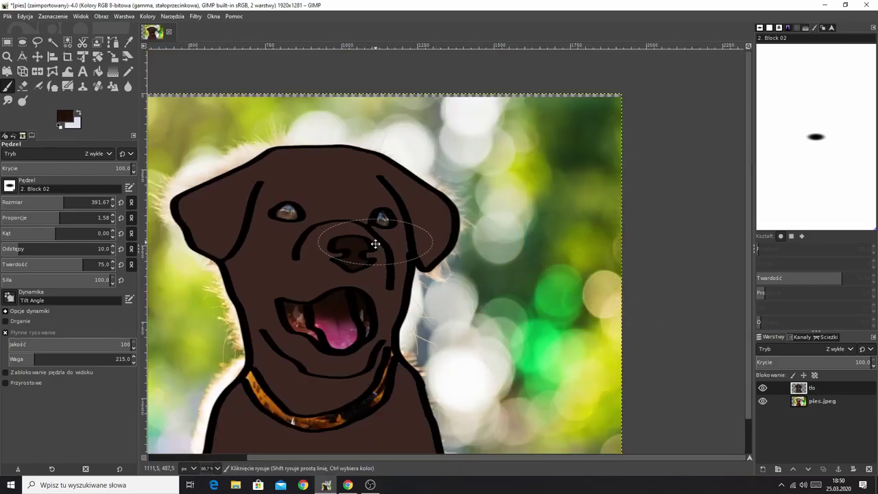
{"action": "scroll", "coordinate": [373, 241], "scroll_direction": "up", "scroll_amount": 4, "text": "ctrl"}
Sample the blue-grey eye colour, then select, grow and paint the left eye on tło
{"action": "key", "text": "o"}
{"action": "left_click", "coordinate": [227, 141]}
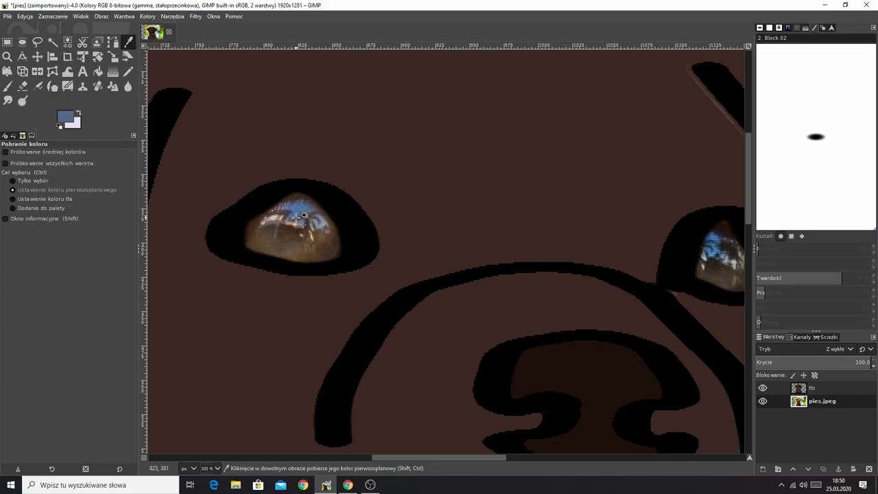
{"action": "scroll", "coordinate": [302, 215], "scroll_direction": "down", "scroll_amount": 2, "text": "ctrl"}
{"action": "left_click", "coordinate": [816, 388]}
{"action": "key", "text": "u"}
{"action": "left_click", "coordinate": [294, 219]}
{"action": "left_click", "coordinate": [53, 16]}
{"action": "left_click", "coordinate": [55, 159]}
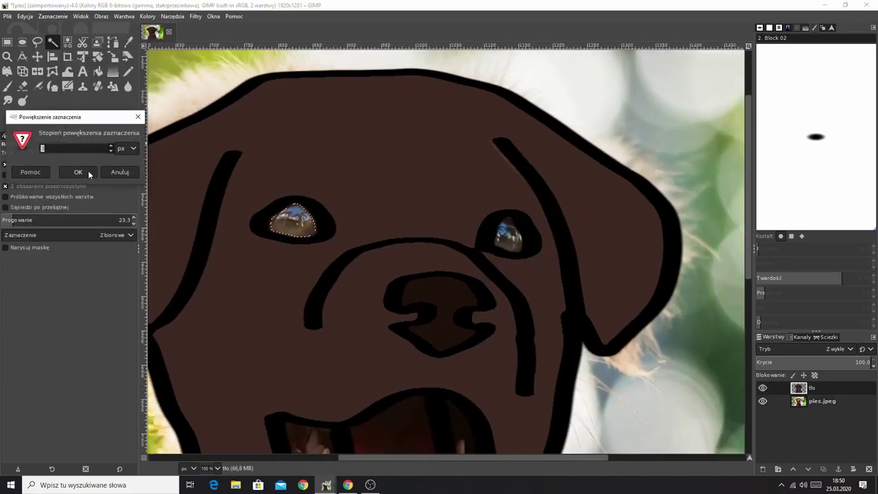
{"action": "left_click", "coordinate": [77, 173]}
{"action": "key", "text": "p"}
{"action": "left_click", "coordinate": [300, 199]}
{"action": "scroll", "coordinate": [339, 249], "scroll_direction": "down", "scroll_amount": 2, "text": "ctrl"}
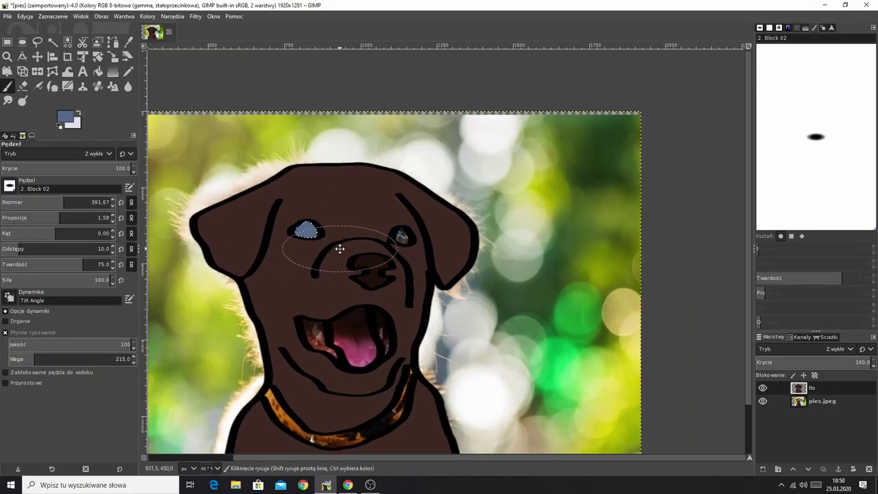
Select, grow and paint the right eye the same blue-grey
{"action": "key", "text": "u"}
{"action": "left_click", "coordinate": [53, 15]}
{"action": "left_click", "coordinate": [55, 160]}
{"action": "left_click", "coordinate": [73, 172]}
{"action": "key", "text": "p"}
{"action": "left_click", "coordinate": [388, 234]}
{"action": "scroll", "coordinate": [311, 219], "scroll_direction": "down", "scroll_amount": 1, "text": "ctrl"}
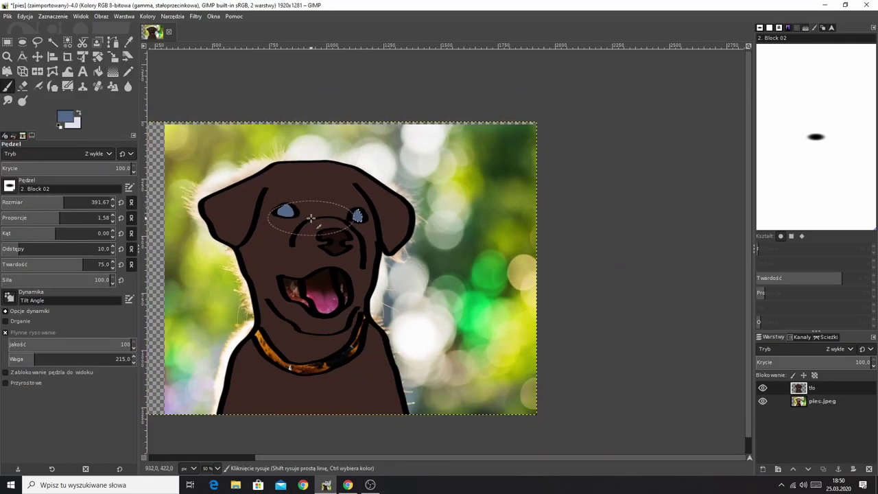
{"action": "scroll", "coordinate": [313, 206], "scroll_direction": "up", "scroll_amount": 3, "text": "ctrl"}
Sample the tongue's pink from the photo, then select, grow and paint the tongue pink on tło
{"action": "key", "text": "o"}
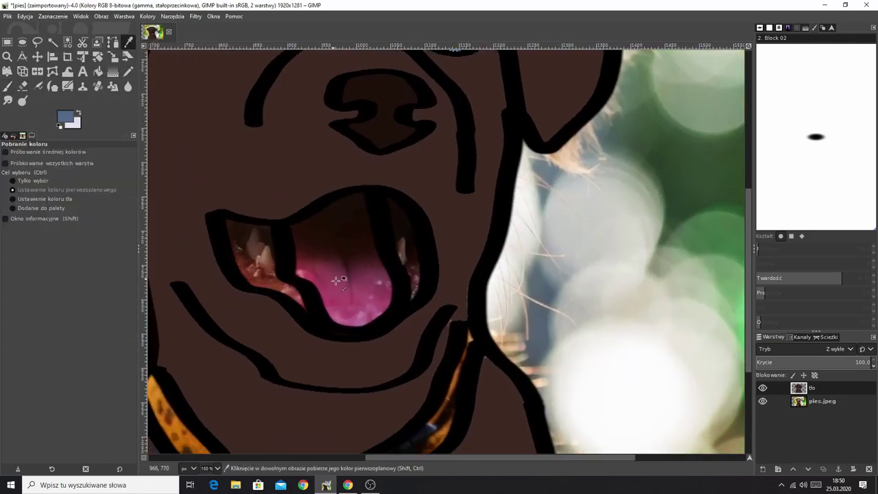
{"action": "key", "text": "Page_Down"}
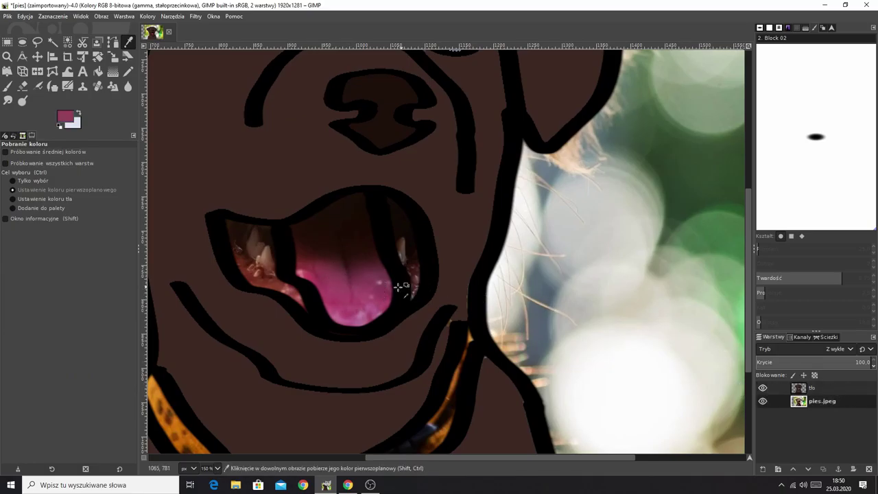
{"action": "left_click", "coordinate": [838, 388]}
{"action": "left_click", "coordinate": [51, 42]}
{"action": "left_click", "coordinate": [344, 275]}
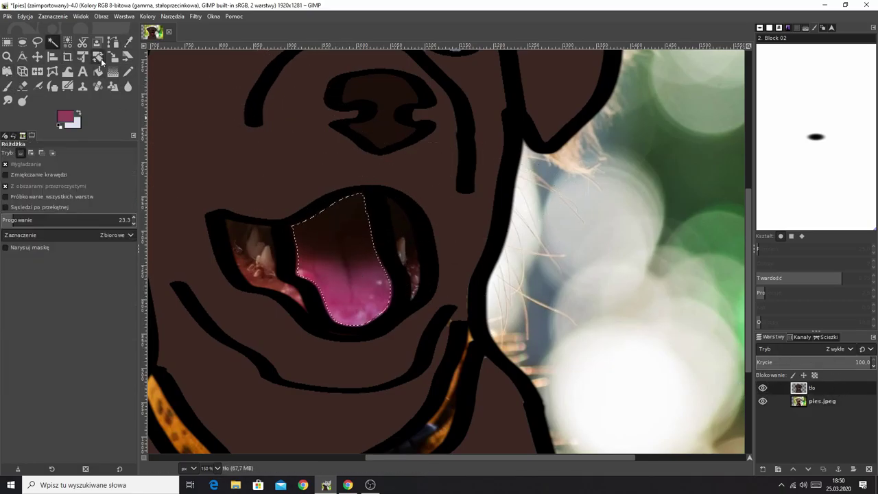
{"action": "left_click", "coordinate": [53, 16]}
{"action": "left_click", "coordinate": [54, 159]}
{"action": "left_click", "coordinate": [87, 172]}
{"action": "key", "text": "p"}
{"action": "left_click", "coordinate": [353, 314]}
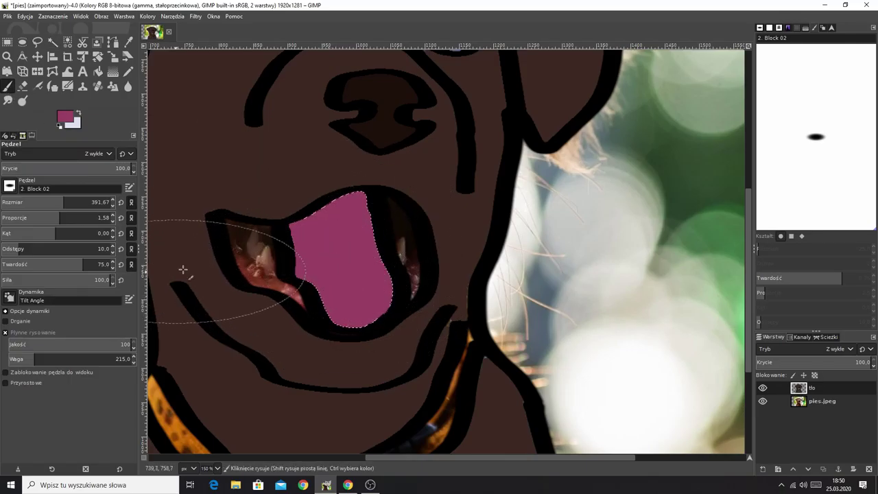
{"action": "scroll", "coordinate": [267, 256], "scroll_direction": "down", "scroll_amount": 1}
Sample a reddish-brown and paint the mouth area left of the tongue with it
{"action": "left_click", "coordinate": [127, 42]}
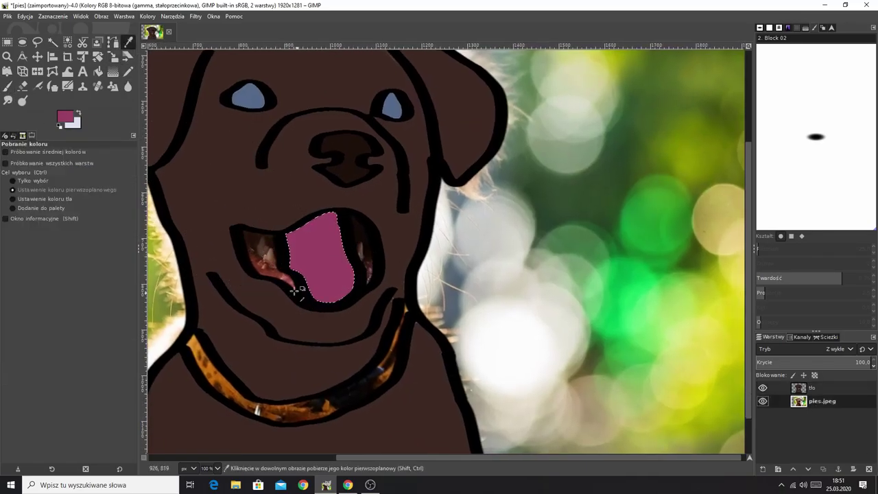
{"action": "key", "text": "Page_Up"}
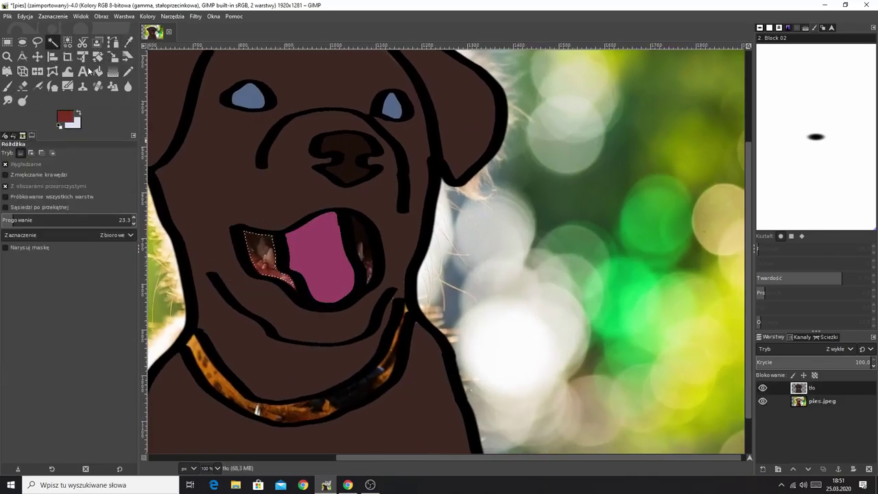
{"action": "left_click", "coordinate": [7, 86]}
{"action": "left_click", "coordinate": [263, 235]}
{"action": "scroll", "coordinate": [263, 235], "scroll_direction": "right", "scroll_amount": 1}
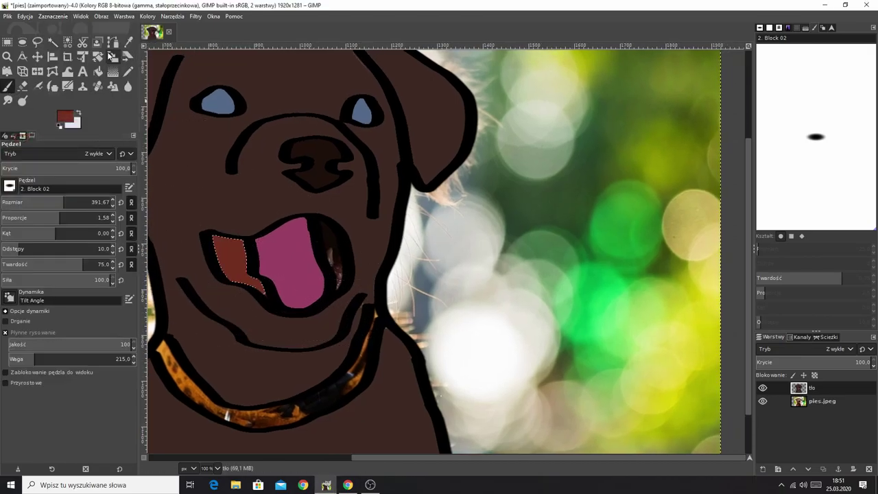
Fuzzy-select and grow the mouth area right of the tongue and paint it reddish-brown
{"action": "key", "text": "u"}
{"action": "left_click", "coordinate": [323, 245]}
{"action": "left_click", "coordinate": [53, 15]}
{"action": "left_click", "coordinate": [55, 142]}
{"action": "left_click", "coordinate": [90, 175]}
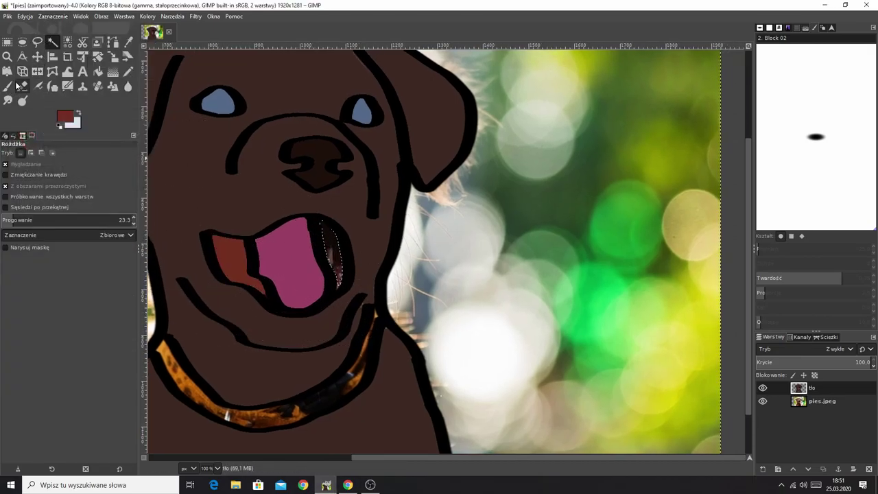
{"action": "key", "text": "p"}
{"action": "key", "text": "minus"}
{"action": "key", "text": "minus"}
{"action": "right_click", "coordinate": [324, 272]}
{"action": "key", "text": "Escape"}
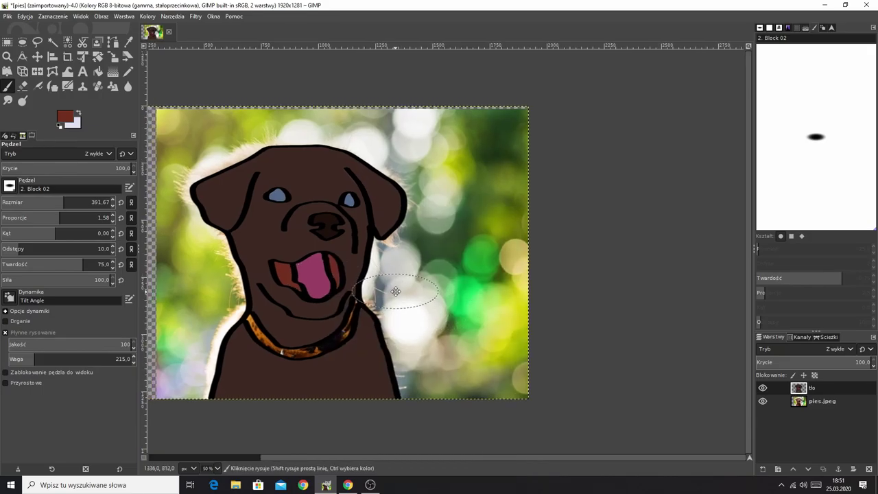
Sample the collar colour, then fuzzy-select, grow and paint the collar orange on tło
{"action": "left_click", "coordinate": [839, 409]}
{"action": "key", "text": "o"}
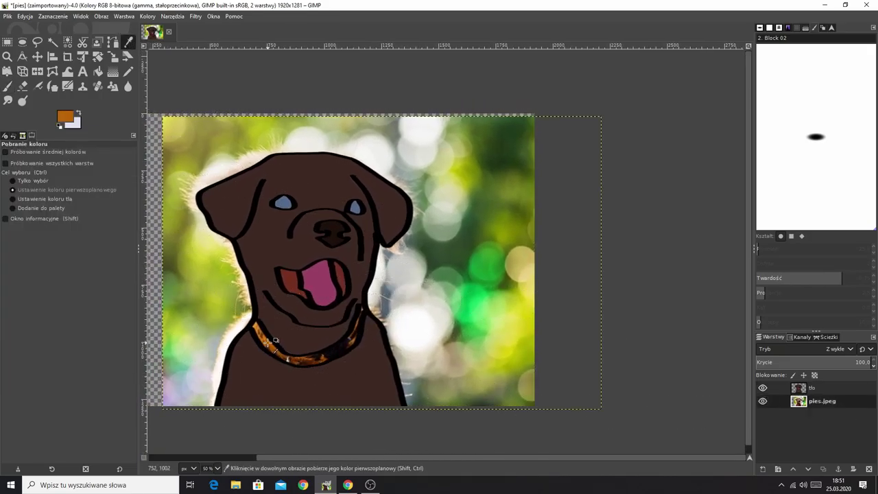
{"action": "key", "text": "u"}
{"action": "key", "text": "Page_Up"}
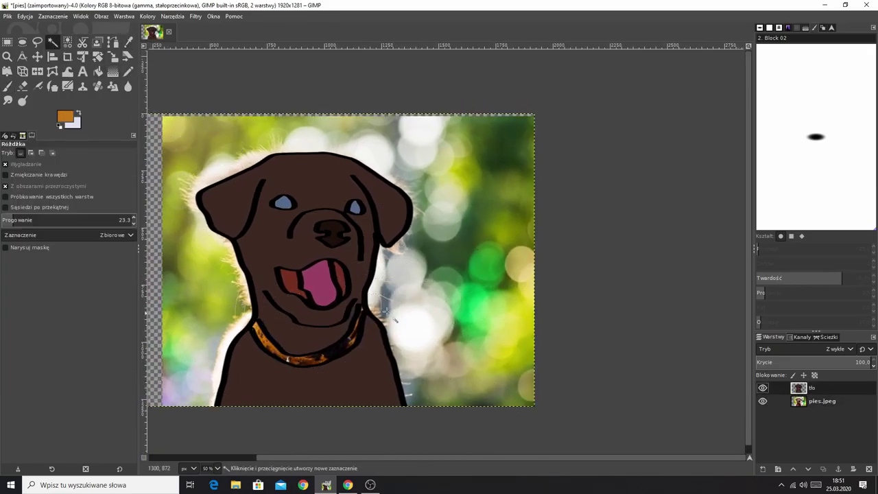
{"action": "left_click", "coordinate": [53, 16]}
{"action": "left_click", "coordinate": [62, 130]}
{"action": "left_click", "coordinate": [54, 15]}
{"action": "left_click", "coordinate": [61, 140]}
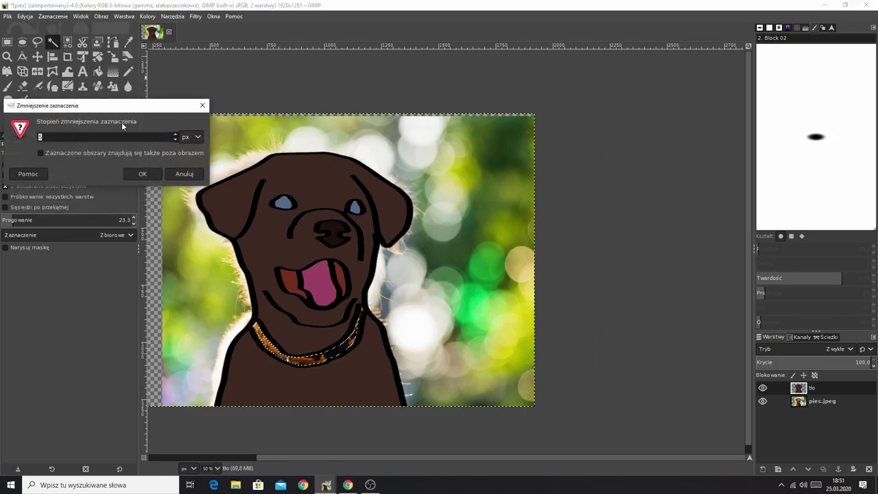
{"action": "left_click", "coordinate": [53, 16]}
{"action": "key", "text": "Escape"}
{"action": "key", "text": "p"}
{"action": "left_click_drag", "start_coordinate": [261, 336], "coordinate": [363, 343]}
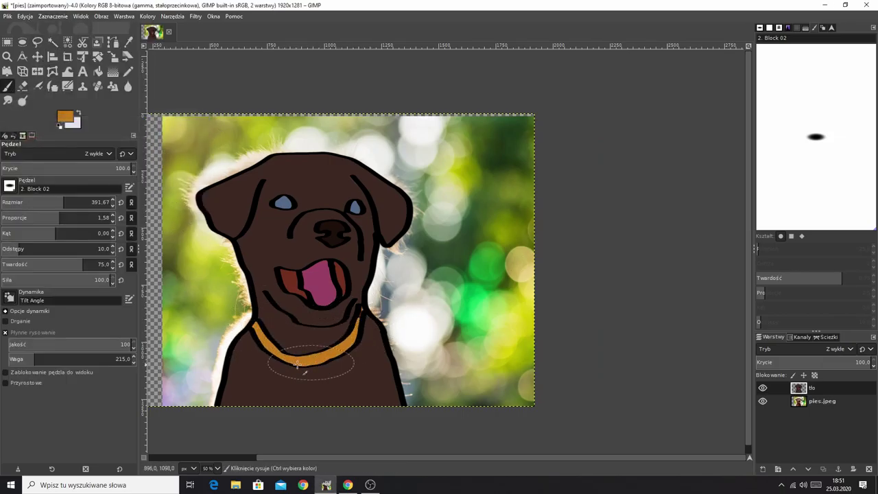
Zoom in and fill the collar's narrow gap with a 7.22 px orange brush
{"action": "key", "text": "2"}
{"action": "key", "text": "4"}
{"action": "right_click", "coordinate": [258, 321]}
{"action": "key", "text": "Escape"}
{"action": "left_click", "coordinate": [2, 203]}
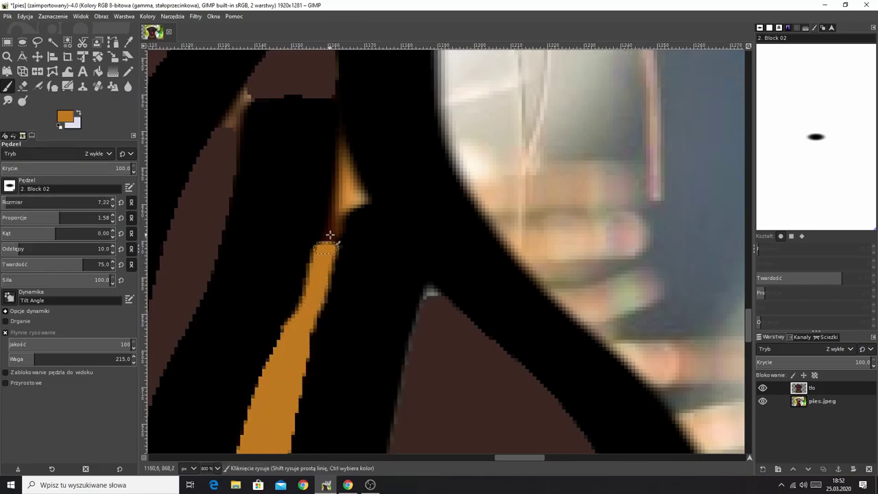
{"action": "left_click_drag", "start_coordinate": [330, 235], "coordinate": [341, 148]}
{"action": "scroll", "coordinate": [322, 249], "scroll_direction": "down", "scroll_amount": 5}
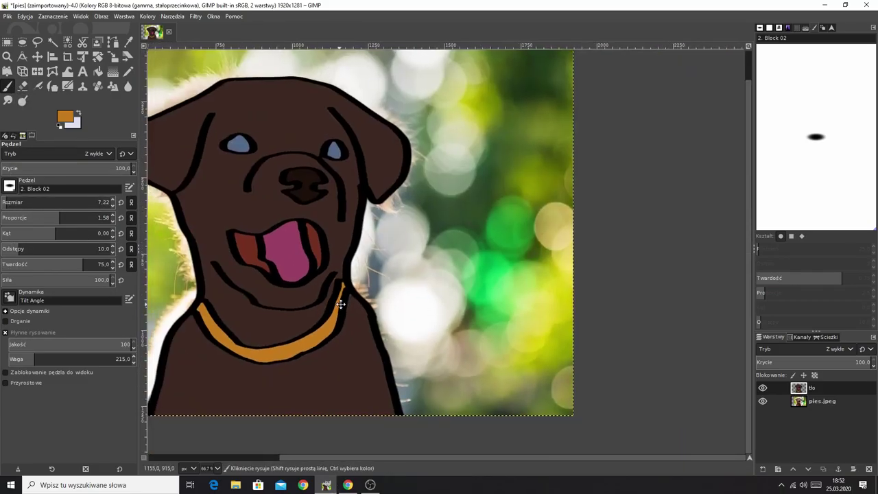
Set the foreground colour to black and bring up the background colour, pale lavender bfc5d9
{"action": "left_click", "coordinate": [65, 117]}
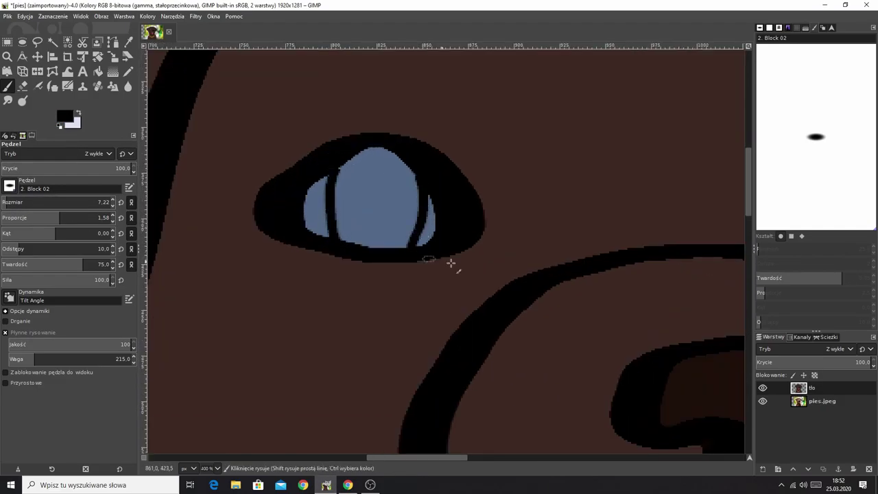
{"action": "scroll", "coordinate": [451, 263], "scroll_direction": "right", "scroll_amount": 5}
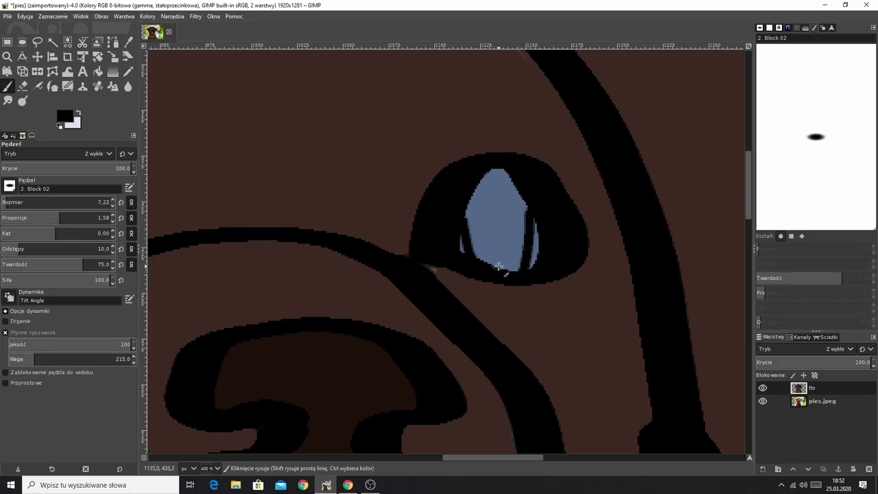
{"action": "left_click", "coordinate": [78, 126]}
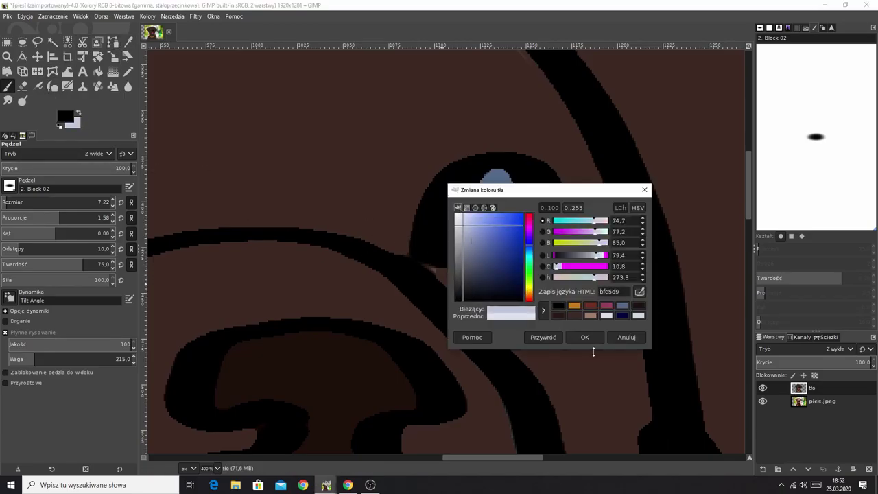
Fuzzy-select and grow the sliver inside the eye, and swap the paint colour to light lavender
{"action": "key", "text": "Escape"}
{"action": "key", "text": "u"}
{"action": "left_click", "coordinate": [73, 16]}
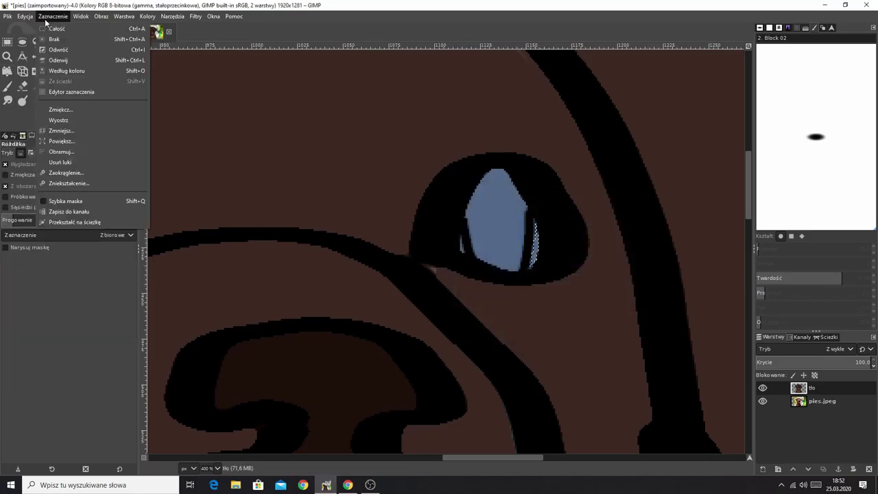
{"action": "left_click", "coordinate": [75, 135]}
{"action": "left_click", "coordinate": [121, 171]}
{"action": "key", "text": "p"}
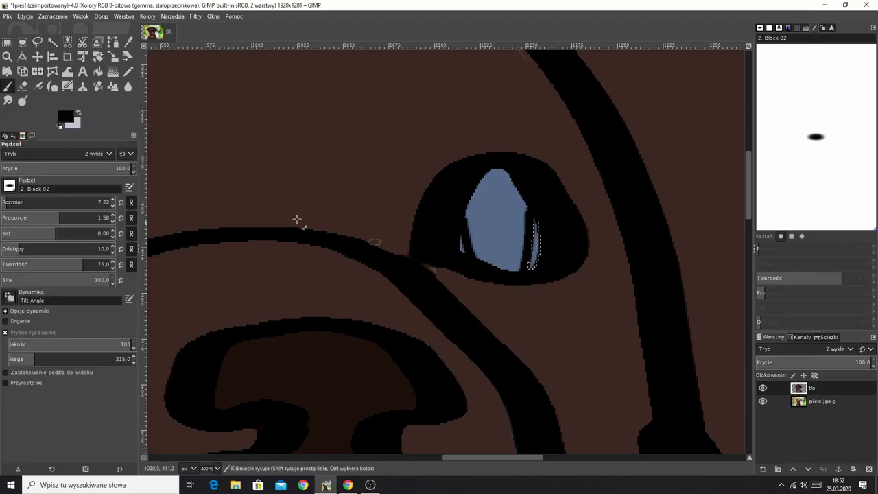
{"action": "key", "text": "x"}
Zoom in, then fuzzy-select and grow the thin eye highlight
{"action": "key", "text": "u"}
{"action": "key", "text": "5"}
{"action": "left_click", "coordinate": [73, 15]}
{"action": "left_click", "coordinate": [75, 140]}
{"action": "left_click", "coordinate": [79, 171]}
{"action": "key", "text": "p"}
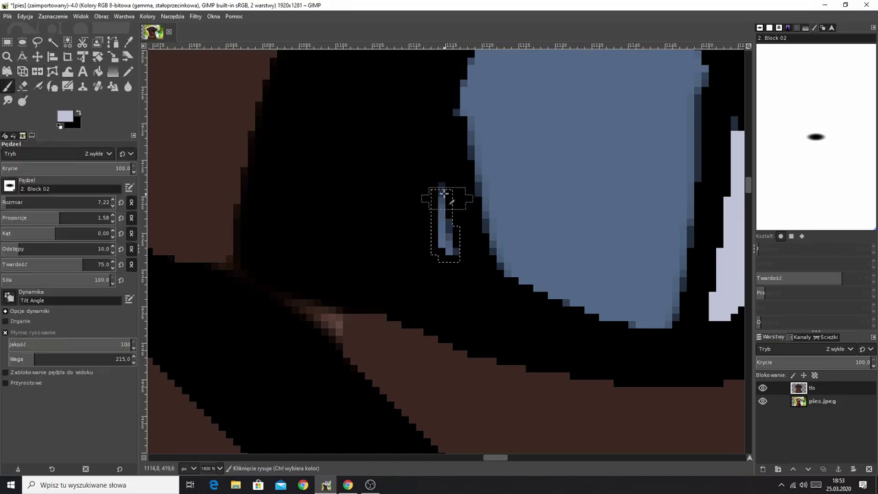
{"action": "scroll", "coordinate": [447, 215], "scroll_direction": "down", "scroll_amount": 8}
{"action": "scroll", "coordinate": [390, 223], "scroll_direction": "up", "scroll_amount": 5}
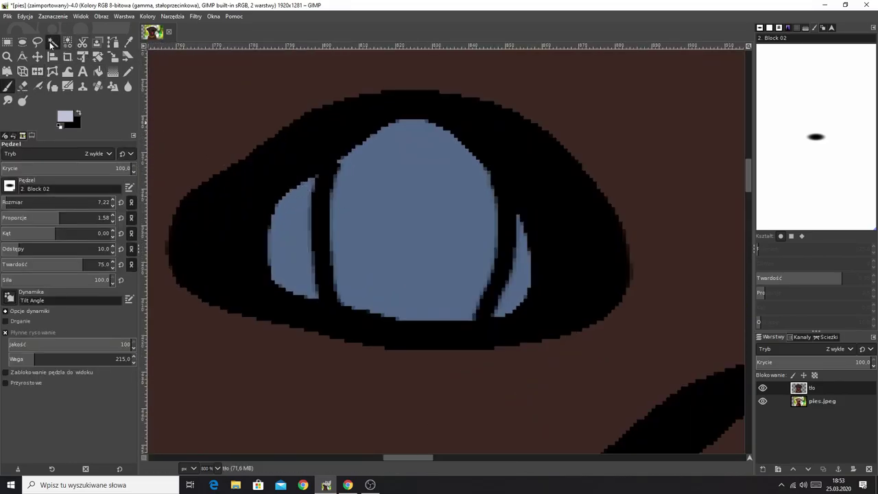
Select and grow the left eye highlight and paint it light lavender
{"action": "left_click", "coordinate": [50, 43]}
{"action": "left_click", "coordinate": [291, 233]}
{"action": "left_click", "coordinate": [73, 16]}
{"action": "left_click", "coordinate": [75, 141]}
{"action": "left_click", "coordinate": [80, 171]}
{"action": "key", "text": "p"}
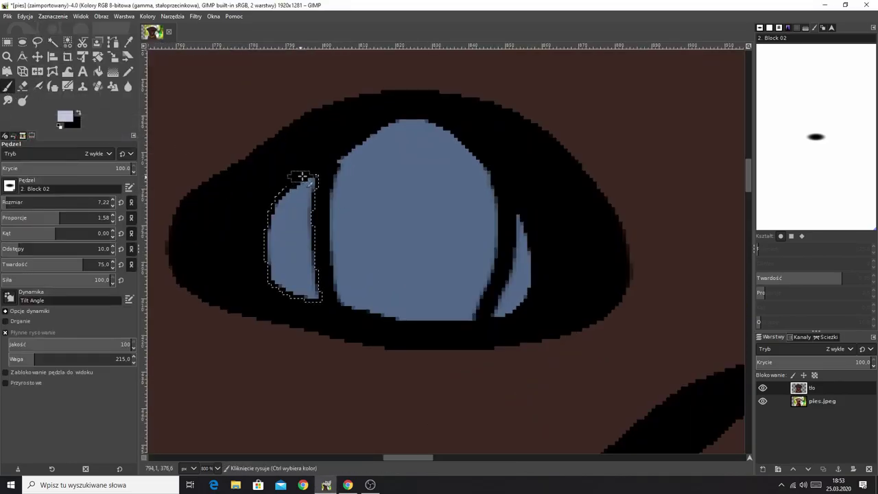
{"action": "left_click_drag", "start_coordinate": [302, 177], "coordinate": [272, 296]}
Fuzzy-select the right eye highlight and paint it light lavender
{"action": "scroll", "coordinate": [294, 260], "scroll_direction": "right", "scroll_amount": 4}
{"action": "scroll", "coordinate": [294, 260], "scroll_direction": "down", "scroll_amount": 1}
{"action": "key", "text": "u"}
{"action": "left_click", "coordinate": [362, 226]}
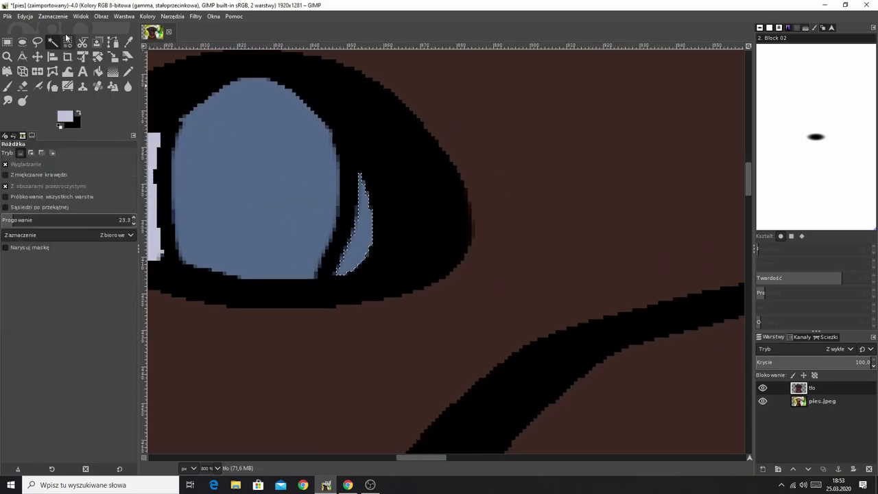
{"action": "key", "text": "p"}
{"action": "left_click_drag", "start_coordinate": [364, 185], "coordinate": [347, 268]}
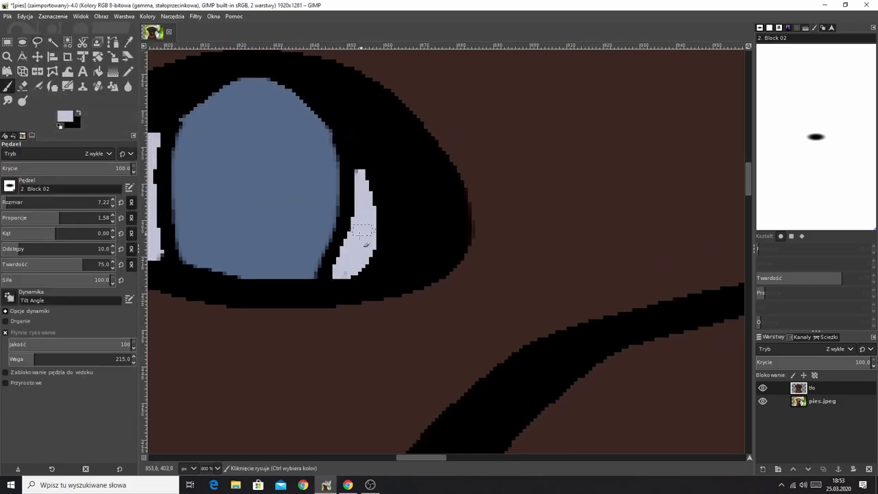
{"action": "scroll", "coordinate": [343, 290], "scroll_direction": "down", "scroll_amount": 5}
{"action": "scroll", "coordinate": [350, 238], "scroll_direction": "down", "scroll_amount": 2}
{"action": "right_click", "coordinate": [356, 231]}
Hide the original photo layer and pick a lighter, greyer brown sampled from the image
{"action": "key", "text": "Escape"}
{"action": "scroll", "coordinate": [356, 231], "scroll_direction": "down", "scroll_amount": 2}
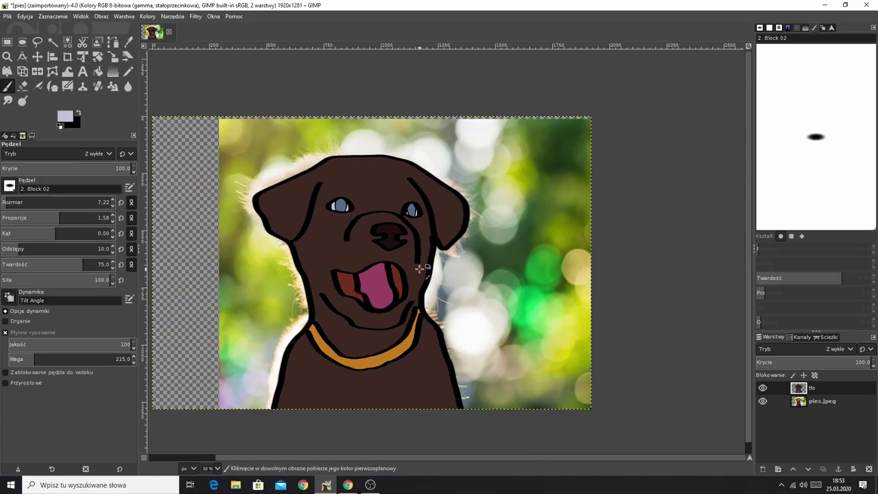
{"action": "left_click", "coordinate": [763, 402]}
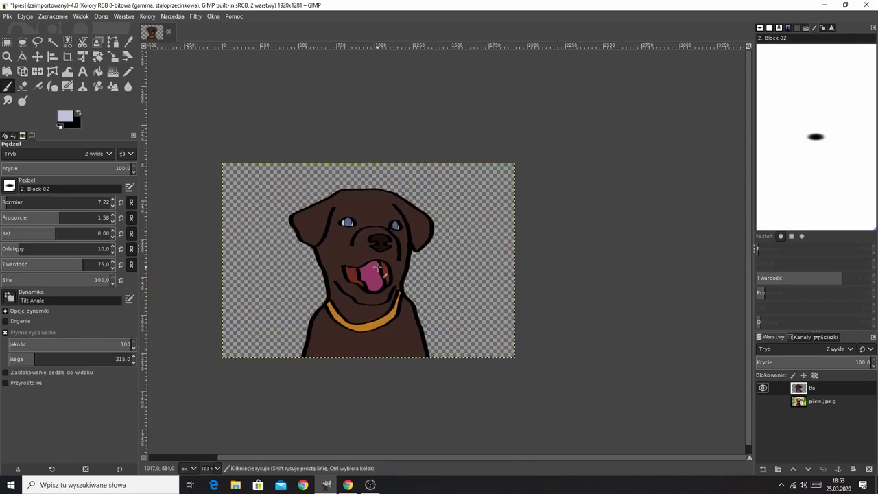
{"action": "scroll", "coordinate": [370, 267], "scroll_direction": "up", "scroll_amount": 3}
{"action": "scroll", "coordinate": [333, 248], "scroll_direction": "down", "scroll_amount": 1}
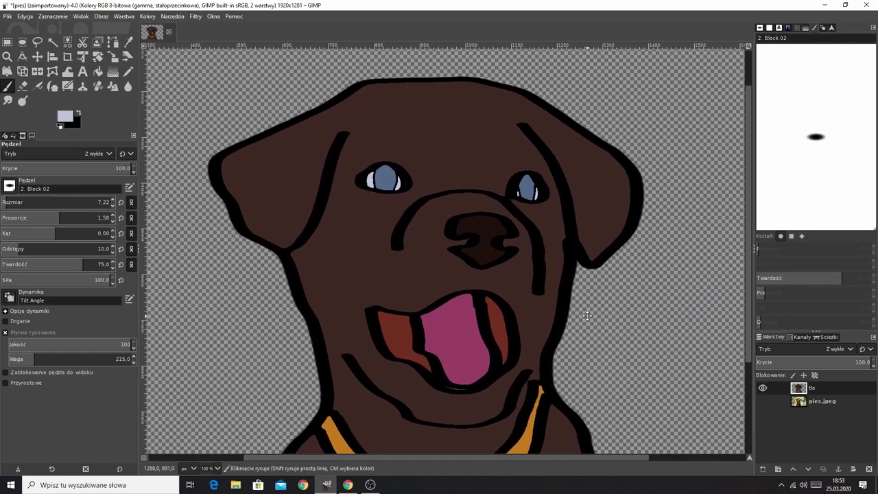
{"action": "scroll", "coordinate": [575, 314], "scroll_direction": "right", "scroll_amount": 1}
{"action": "left_click", "coordinate": [79, 122]}
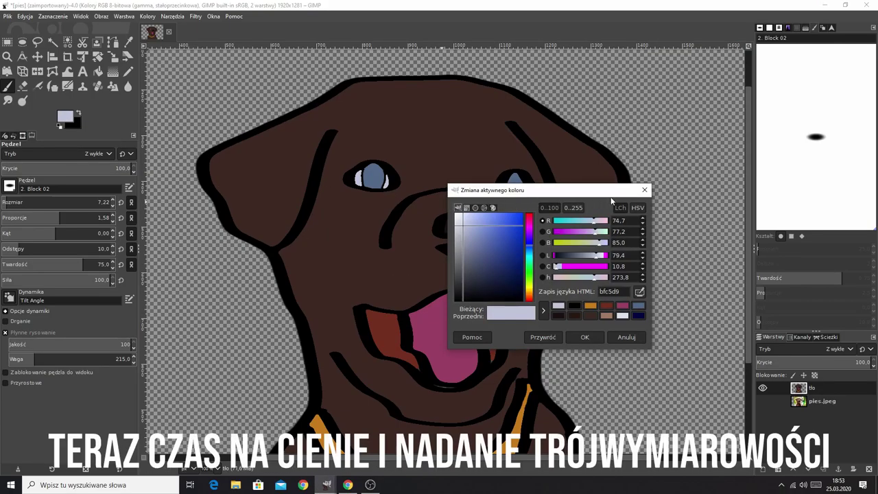
{"action": "key", "text": "Escape"}
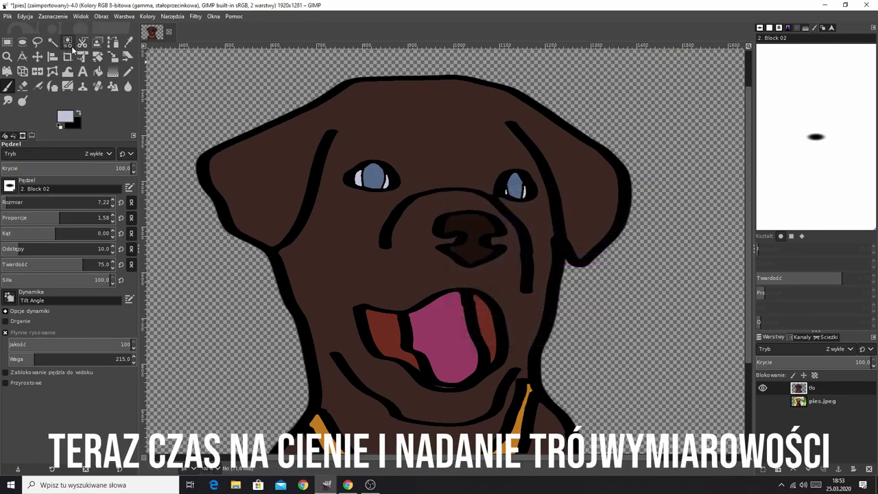
{"action": "left_click", "coordinate": [127, 42]}
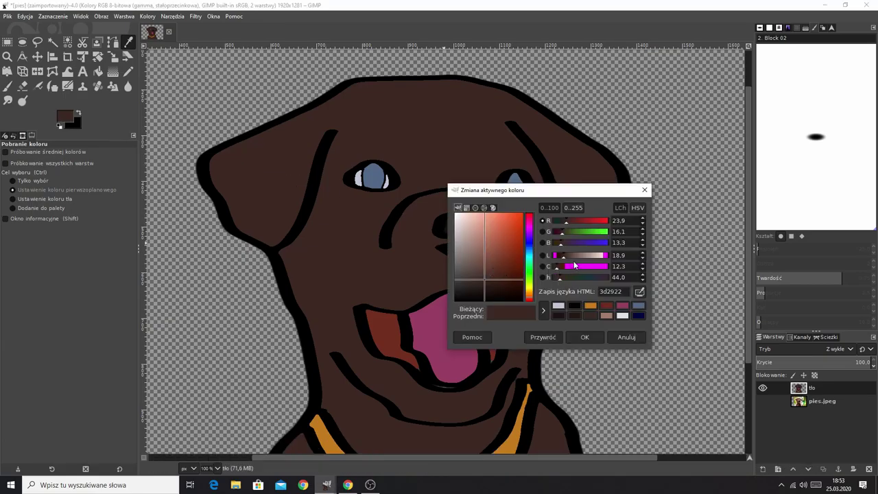
{"action": "left_click_drag", "start_coordinate": [575, 266], "coordinate": [568, 266]}
{"action": "left_click", "coordinate": [584, 337]}
Select the brown fur areas and enlarge the paintbrush to about 74 pixels
{"action": "left_click", "coordinate": [53, 41]}
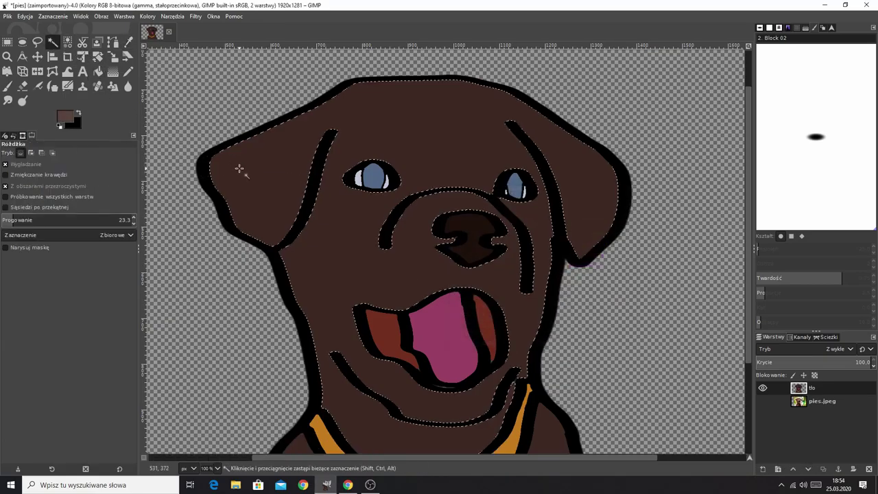
{"action": "left_click", "coordinate": [241, 169]}
{"action": "left_click", "coordinate": [8, 86]}
{"action": "left_click", "coordinate": [17, 203]}
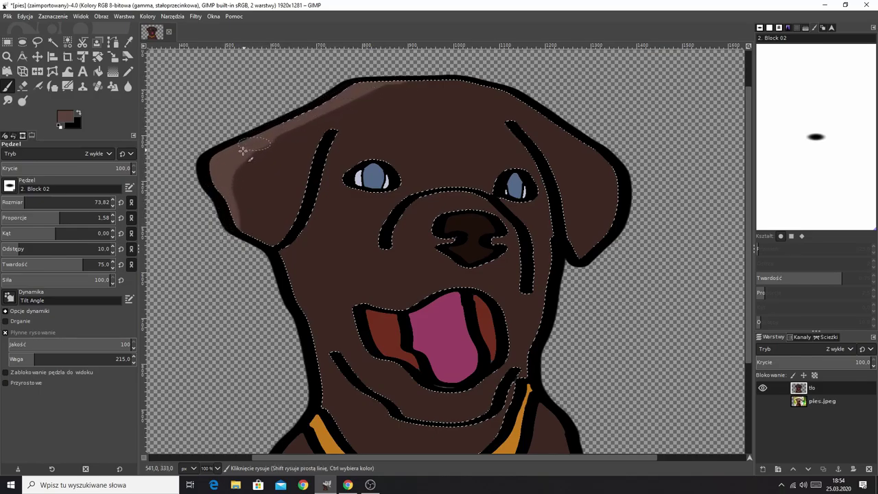
{"action": "scroll", "coordinate": [374, 174], "scroll_direction": "down", "scroll_amount": 2}
{"action": "scroll", "coordinate": [371, 158], "scroll_direction": "right", "scroll_amount": 3}
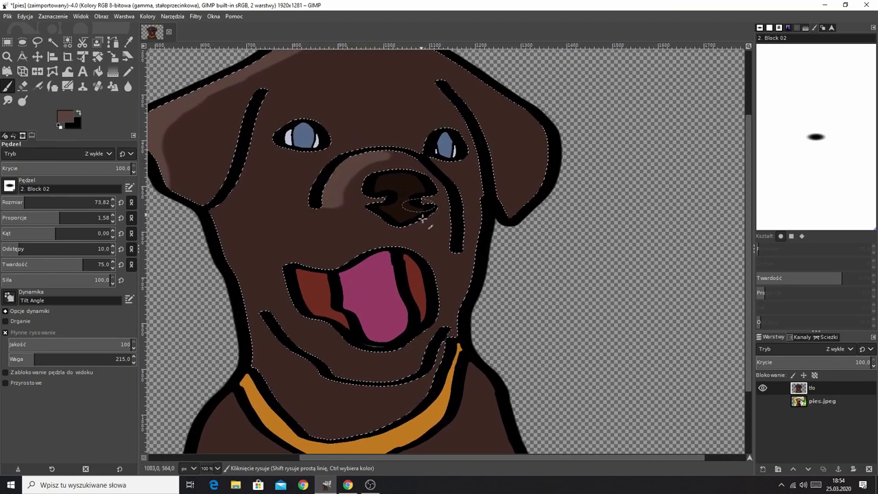
{"action": "scroll", "coordinate": [421, 227], "scroll_direction": "up", "scroll_amount": 1}
{"action": "scroll", "coordinate": [390, 231], "scroll_direction": "down", "scroll_amount": 1}
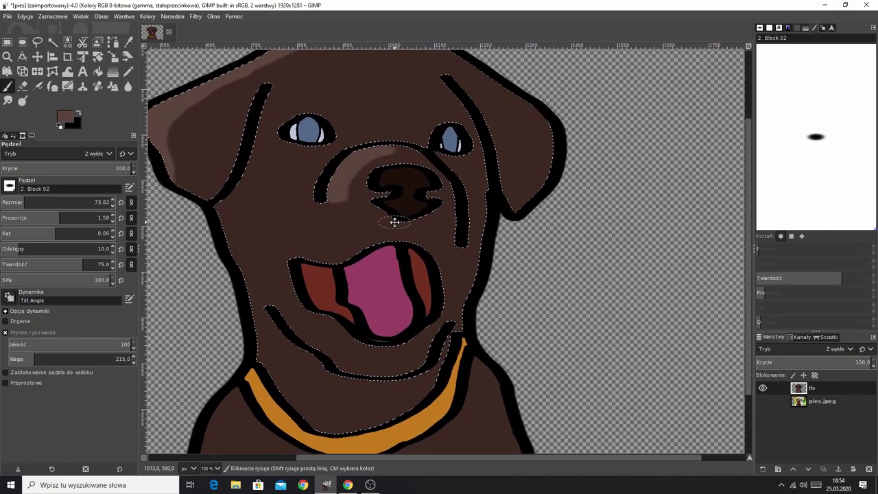
{"action": "scroll", "coordinate": [371, 233], "scroll_direction": "up", "scroll_amount": 2}
Paint light-brown highlights above the mouth, above the left eye and beside the right eye
{"action": "left_click_drag", "start_coordinate": [265, 268], "coordinate": [405, 251]}
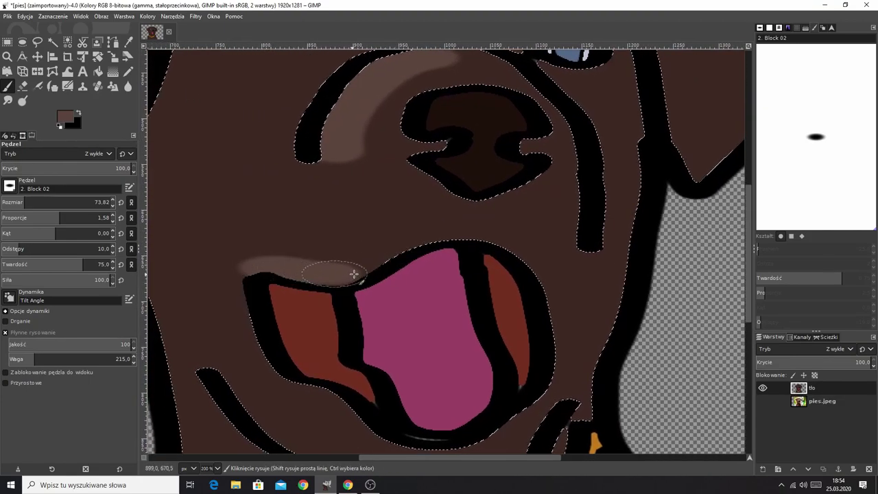
{"action": "scroll", "coordinate": [438, 273], "scroll_direction": "down", "scroll_amount": 3}
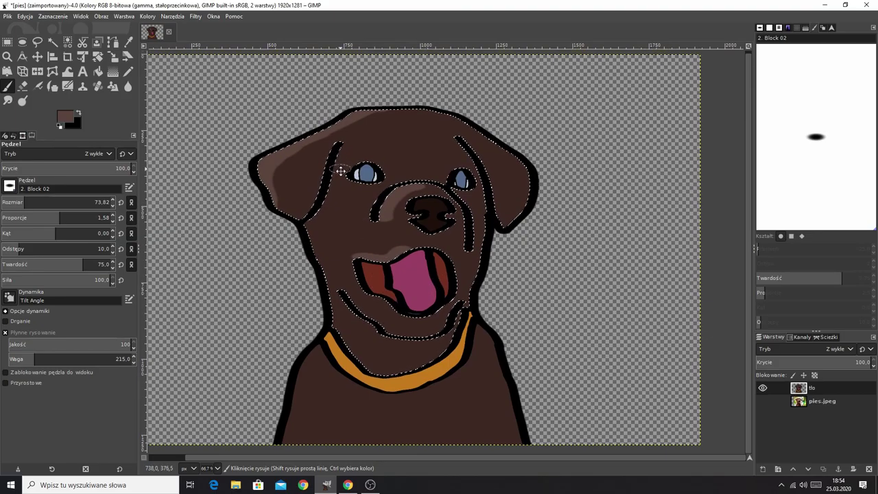
{"action": "scroll", "coordinate": [360, 175], "scroll_direction": "up", "scroll_amount": 1}
{"action": "scroll", "coordinate": [360, 175], "scroll_direction": "up", "scroll_amount": 3}
{"action": "mouse_move", "coordinate": [384, 180]}
{"action": "left_mouse_down"}
{"action": "mouse_move", "coordinate": [353, 186]}
{"action": "mouse_move", "coordinate": [331, 233]}
{"action": "left_mouse_up"}
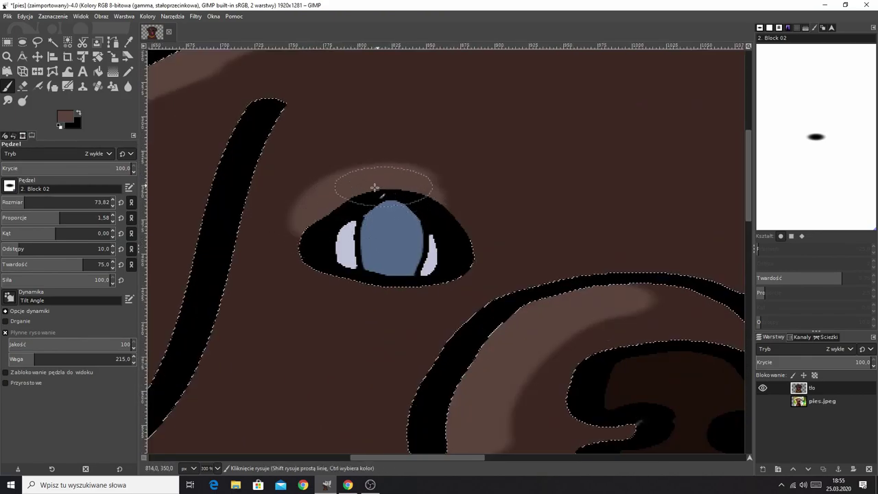
{"action": "scroll", "coordinate": [375, 188], "scroll_direction": "down", "scroll_amount": 4}
{"action": "scroll", "coordinate": [453, 206], "scroll_direction": "up", "scroll_amount": 4}
{"action": "mouse_move", "coordinate": [412, 250]}
{"action": "left_mouse_down"}
{"action": "mouse_move", "coordinate": [447, 231]}
{"action": "mouse_move", "coordinate": [461, 198]}
{"action": "mouse_move", "coordinate": [443, 251]}
{"action": "left_mouse_up"}
Fuzzy-select the brown body and paint a light-brown highlight along its left outline
{"action": "scroll", "coordinate": [443, 233], "scroll_direction": "down", "scroll_amount": 3}
{"action": "scroll", "coordinate": [471, 220], "scroll_direction": "down", "scroll_amount": 1}
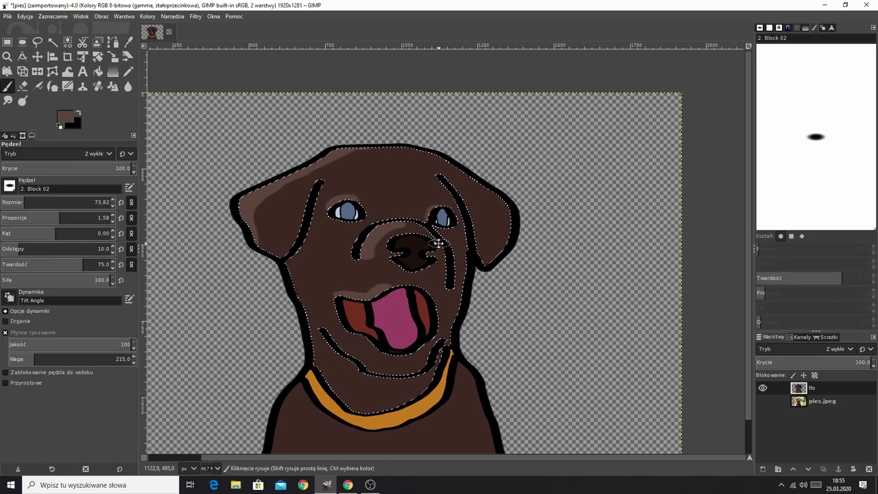
{"action": "mouse_move", "coordinate": [461, 218]}
{"action": "left_mouse_down"}
{"action": "mouse_move", "coordinate": [447, 247]}
{"action": "mouse_move", "coordinate": [446, 123]}
{"action": "left_mouse_up"}
{"action": "scroll", "coordinate": [308, 212], "scroll_direction": "up", "scroll_amount": 3}
{"action": "left_click_drag", "start_coordinate": [308, 212], "coordinate": [374, 111]}
{"action": "left_click_drag", "start_coordinate": [367, 165], "coordinate": [350, 193]}
{"action": "key", "text": "u"}
{"action": "left_click", "coordinate": [355, 226]}
{"action": "key", "text": "p"}
{"action": "left_click_drag", "start_coordinate": [357, 134], "coordinate": [274, 432]}
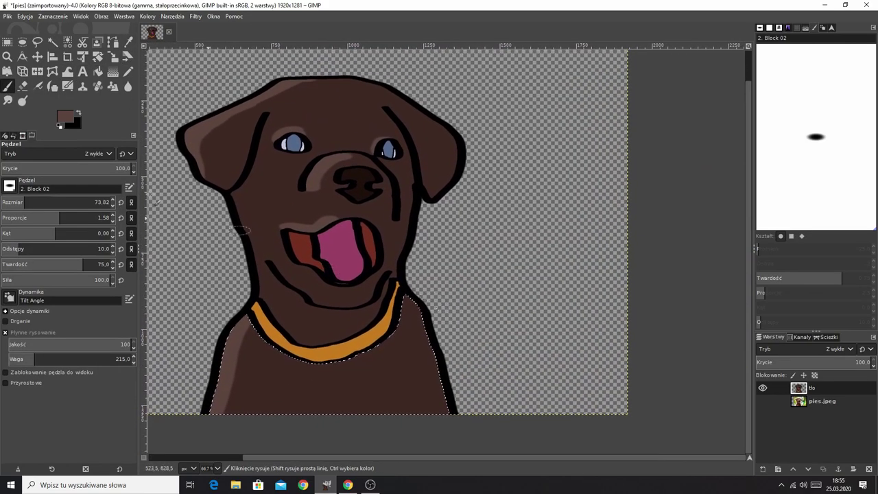
Set the foreground colour to dark brown 281711 for the shadows
{"action": "left_click", "coordinate": [590, 316]}
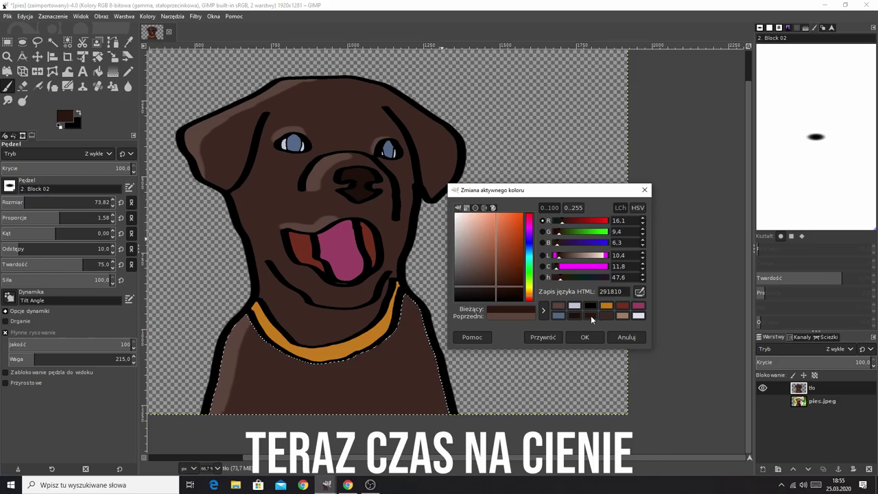
{"action": "left_click", "coordinate": [503, 295]}
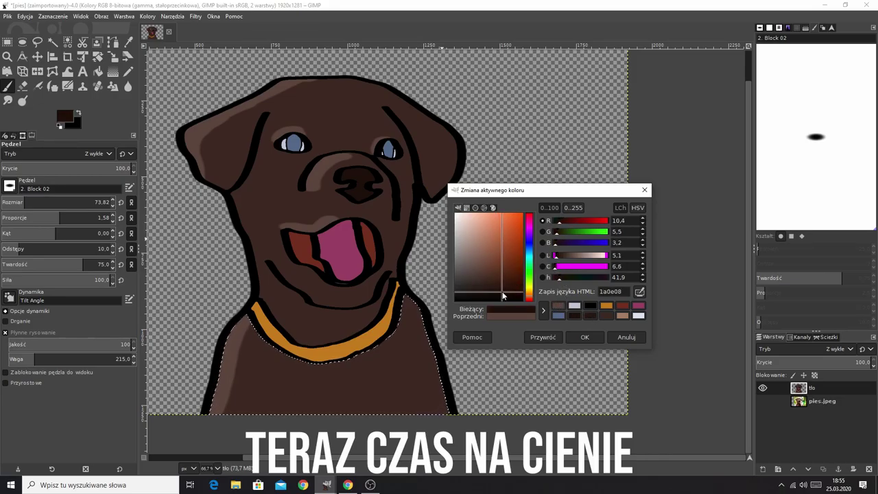
{"action": "left_click", "coordinate": [627, 336]}
{"action": "key", "text": "o"}
{"action": "right_click", "coordinate": [374, 294]}
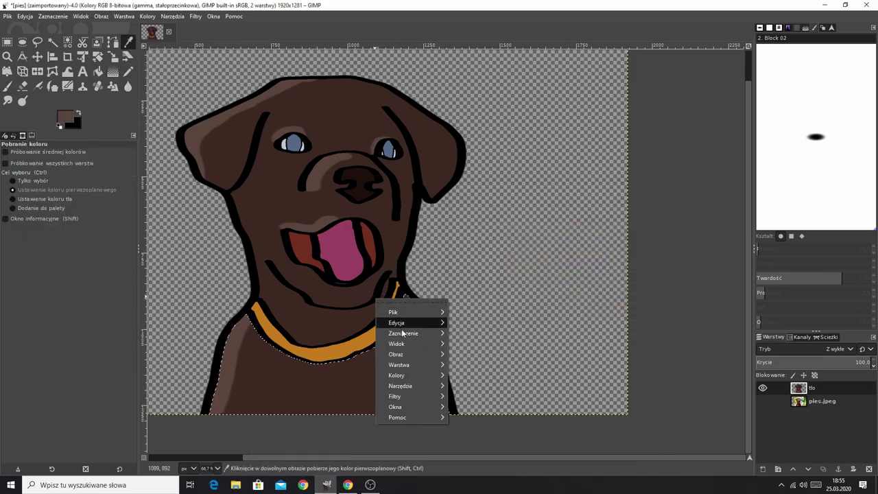
{"action": "key", "text": "Escape"}
{"action": "left_click", "coordinate": [69, 121]}
{"action": "left_click", "coordinate": [494, 287]}
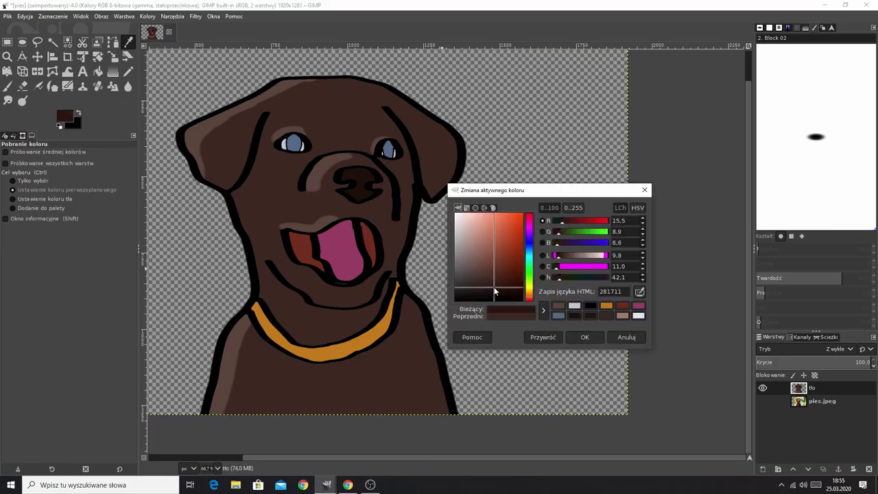
{"action": "key", "text": "Return"}
Fuzzy-select the brown fur and paint shadows beside the collar and below the chin
{"action": "key", "text": "u"}
{"action": "left_click", "coordinate": [323, 118]}
{"action": "left_click", "coordinate": [7, 86]}
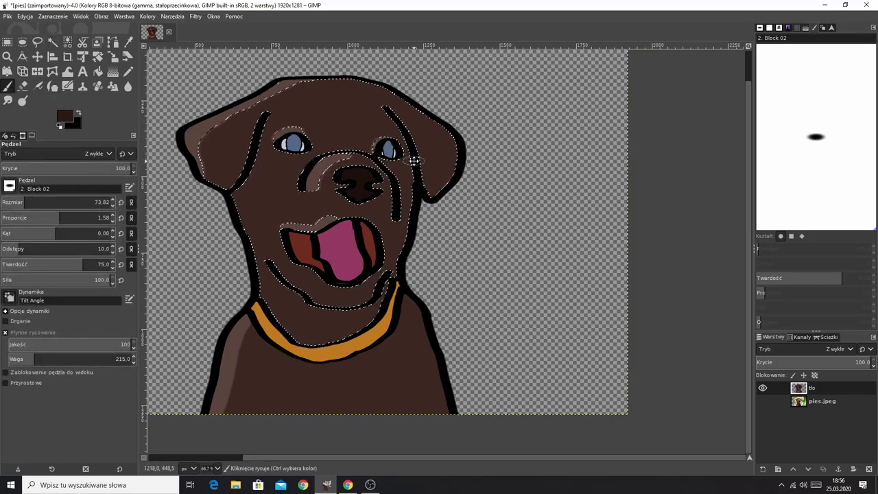
{"action": "scroll", "coordinate": [402, 163], "scroll_direction": "up", "scroll_amount": 3}
{"action": "mouse_move", "coordinate": [414, 174]}
{"action": "left_mouse_down"}
{"action": "mouse_move", "coordinate": [393, 243]}
{"action": "mouse_move", "coordinate": [421, 215]}
{"action": "mouse_move", "coordinate": [444, 144]}
{"action": "mouse_move", "coordinate": [428, 108]}
{"action": "mouse_move", "coordinate": [514, 272]}
{"action": "mouse_move", "coordinate": [502, 261]}
{"action": "left_mouse_up"}
{"action": "scroll", "coordinate": [450, 201], "scroll_direction": "down", "scroll_amount": 5}
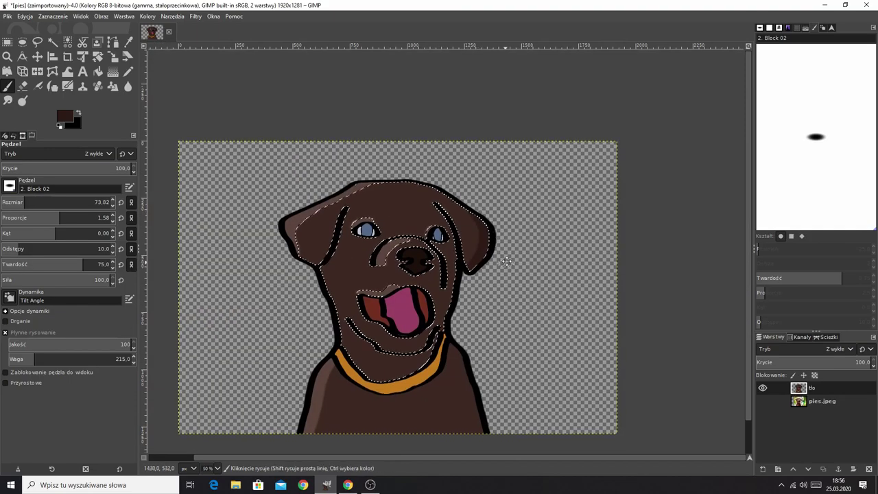
{"action": "scroll", "coordinate": [505, 231], "scroll_direction": "up", "scroll_amount": 5}
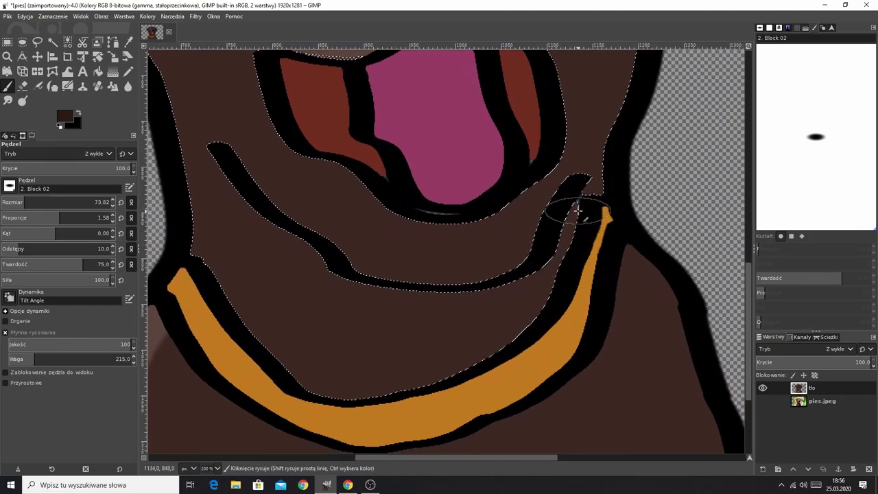
{"action": "left_click_drag", "start_coordinate": [582, 206], "coordinate": [570, 237]}
{"action": "left_click_drag", "start_coordinate": [581, 198], "coordinate": [580, 231]}
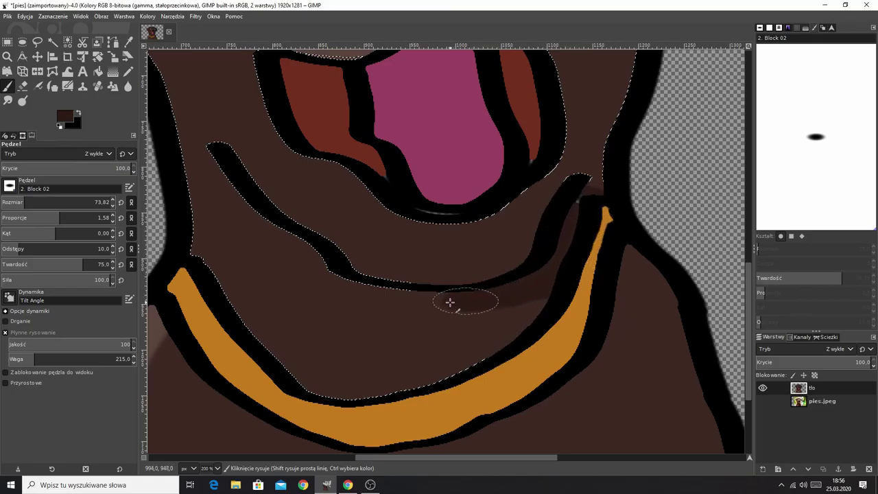
Paint a long dark brown shadow stroke under the mouth line
{"action": "scroll", "coordinate": [435, 304], "scroll_direction": "down", "scroll_amount": 3}
{"action": "scroll", "coordinate": [442, 289], "scroll_direction": "up", "scroll_amount": 6}
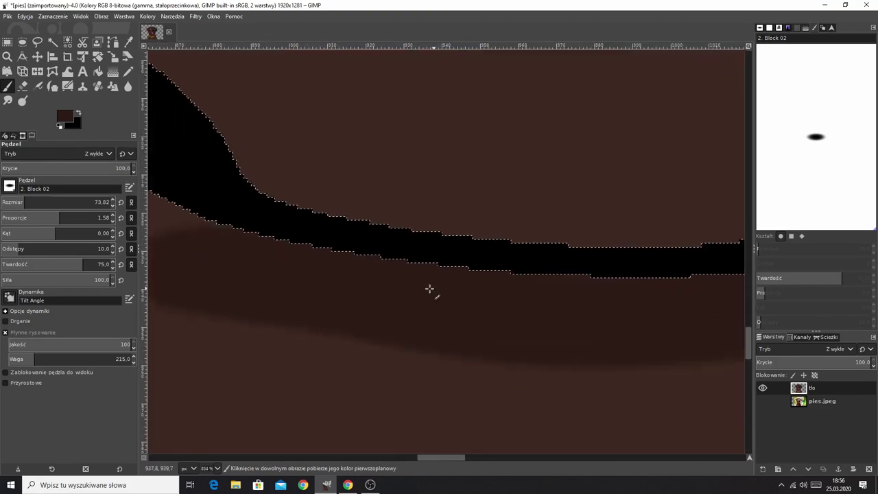
{"action": "scroll", "coordinate": [411, 274], "scroll_direction": "up", "scroll_amount": 2}
{"action": "scroll", "coordinate": [430, 260], "scroll_direction": "down", "scroll_amount": 6}
{"action": "scroll", "coordinate": [485, 300], "scroll_direction": "down", "scroll_amount": 2}
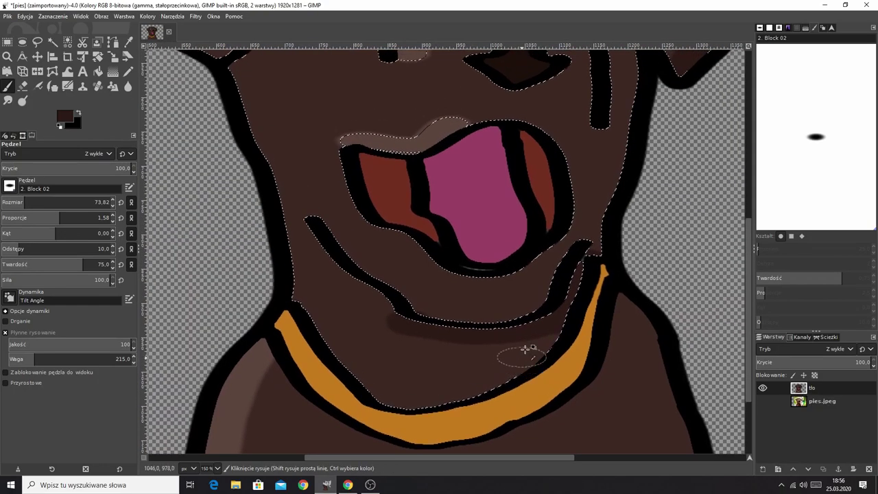
{"action": "scroll", "coordinate": [519, 353], "scroll_direction": "down", "scroll_amount": 6}
{"action": "scroll", "coordinate": [536, 282], "scroll_direction": "up", "scroll_amount": 2}
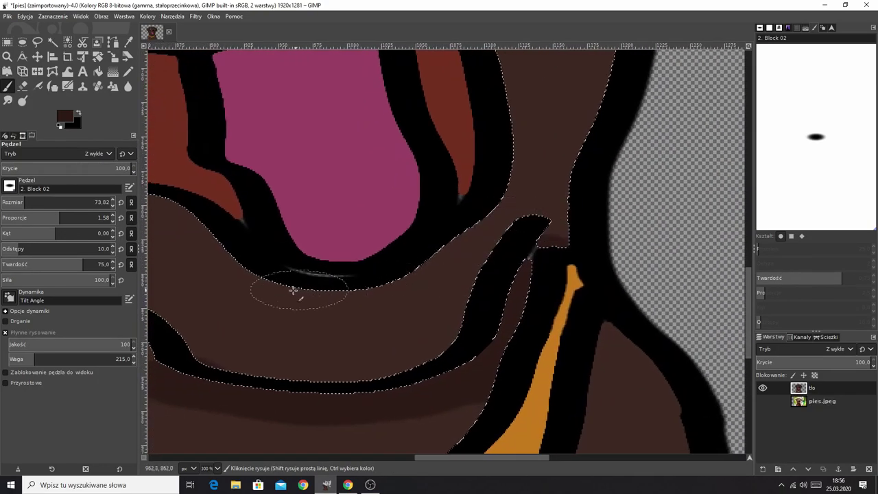
{"action": "left_click_drag", "start_coordinate": [254, 291], "coordinate": [458, 247]}
Toggle between Fuzzy Select and Paintbrush while zooming to review the shadows
{"action": "scroll", "coordinate": [540, 255], "scroll_direction": "down", "scroll_amount": 2}
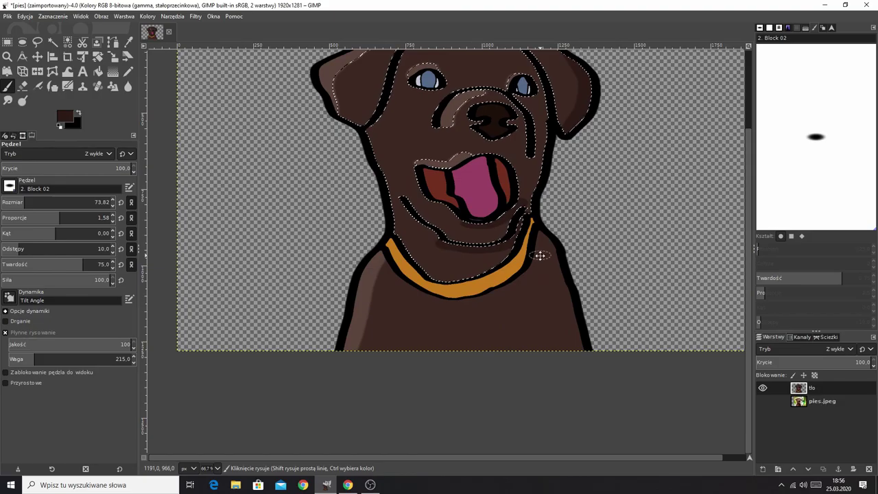
{"action": "scroll", "coordinate": [457, 231], "scroll_direction": "up", "scroll_amount": 2}
{"action": "scroll", "coordinate": [384, 192], "scroll_direction": "down", "scroll_amount": 2}
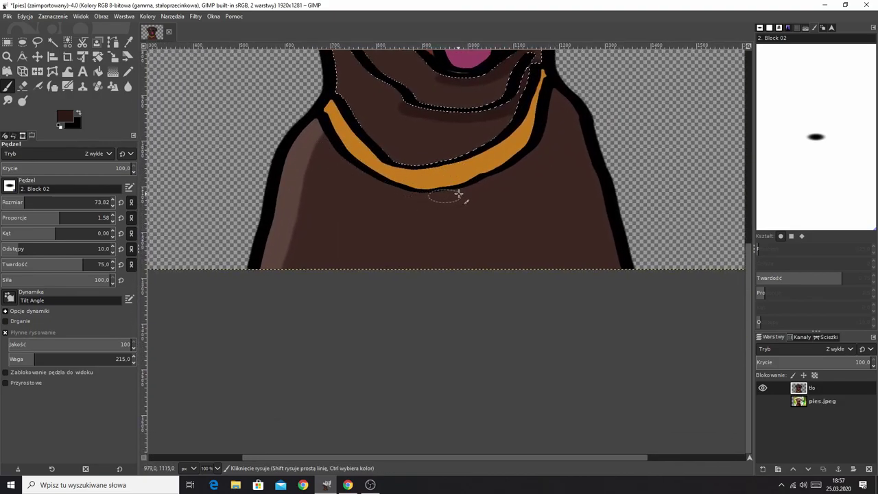
{"action": "scroll", "coordinate": [453, 206], "scroll_direction": "up", "scroll_amount": 3}
{"action": "left_click", "coordinate": [53, 42]}
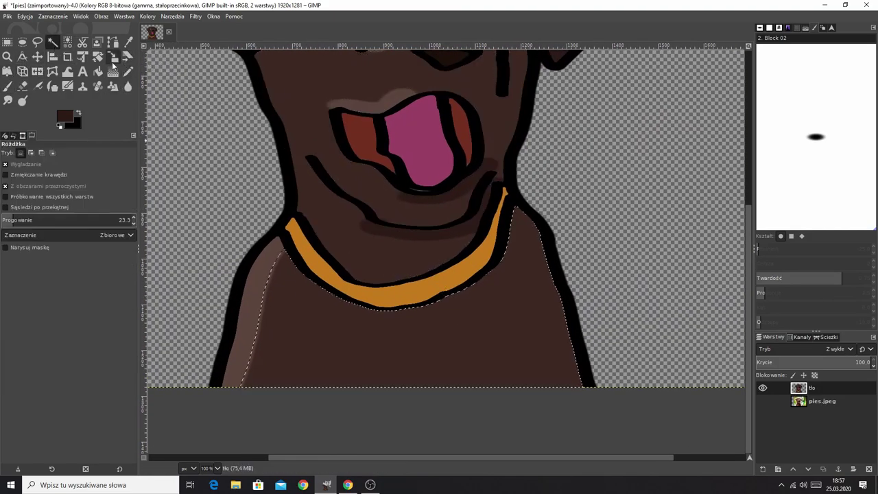
{"action": "key", "text": "p"}
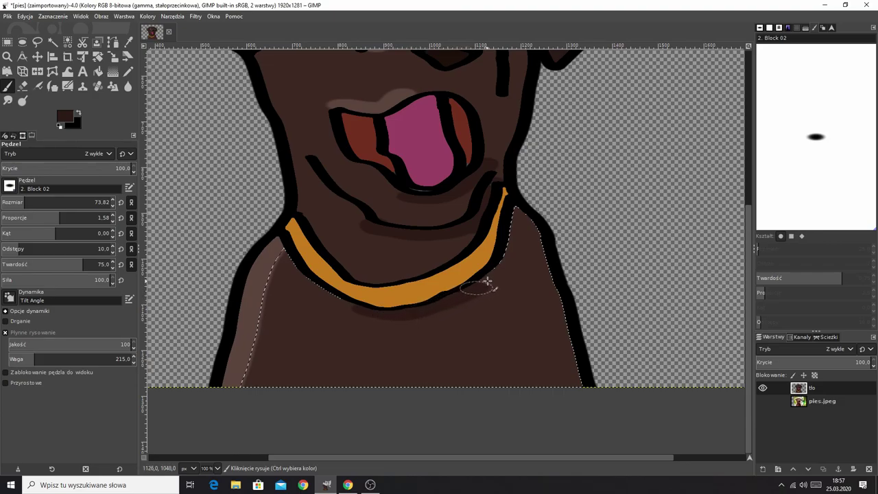
{"action": "scroll", "coordinate": [518, 221], "scroll_direction": "down", "scroll_amount": 1}
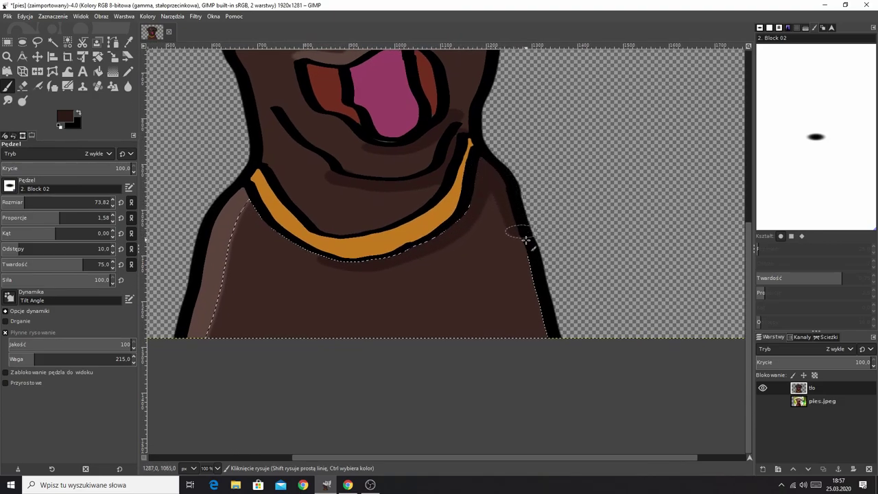
{"action": "scroll", "coordinate": [560, 312], "scroll_direction": "down", "scroll_amount": 4}
{"action": "scroll", "coordinate": [480, 315], "scroll_direction": "up", "scroll_amount": 2}
{"action": "scroll", "coordinate": [462, 319], "scroll_direction": "up", "scroll_amount": 2}
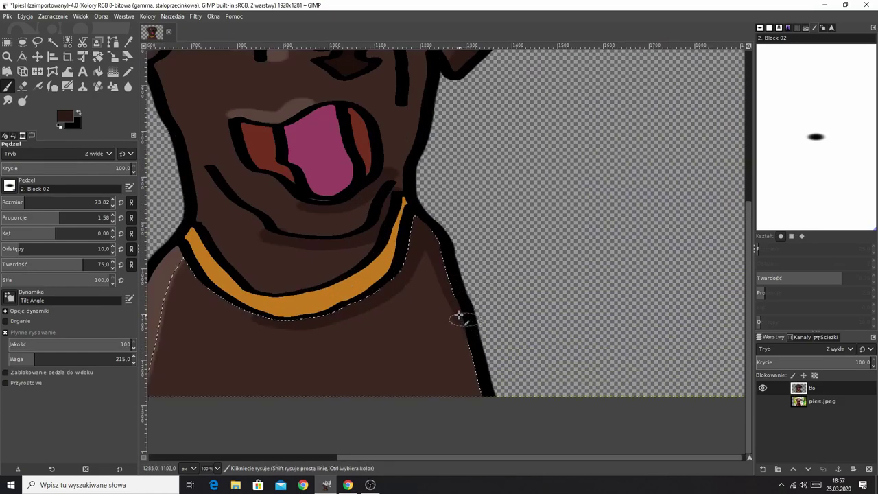
{"action": "scroll", "coordinate": [455, 294], "scroll_direction": "down", "scroll_amount": 2}
{"action": "right_click", "coordinate": [395, 261]}
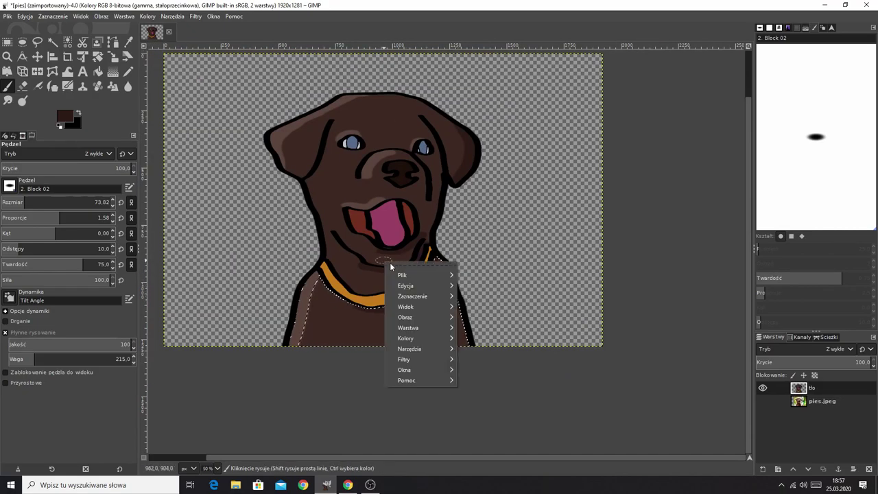
Fuzzy-select the dog's nose, widening the threshold to grow the selection
{"action": "key", "text": "Escape"}
{"action": "scroll", "coordinate": [444, 284], "scroll_direction": "down", "scroll_amount": 1}
{"action": "scroll", "coordinate": [408, 233], "scroll_direction": "up", "scroll_amount": 2}
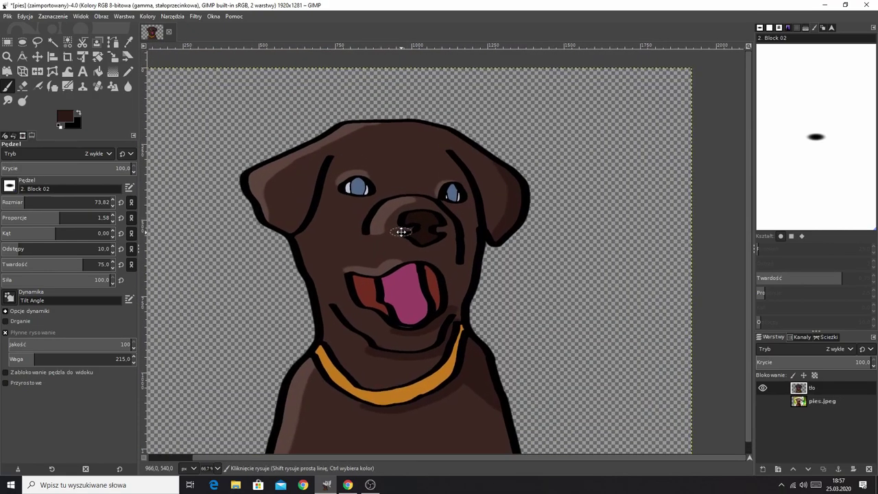
{"action": "scroll", "coordinate": [412, 223], "scroll_direction": "up", "scroll_amount": 1}
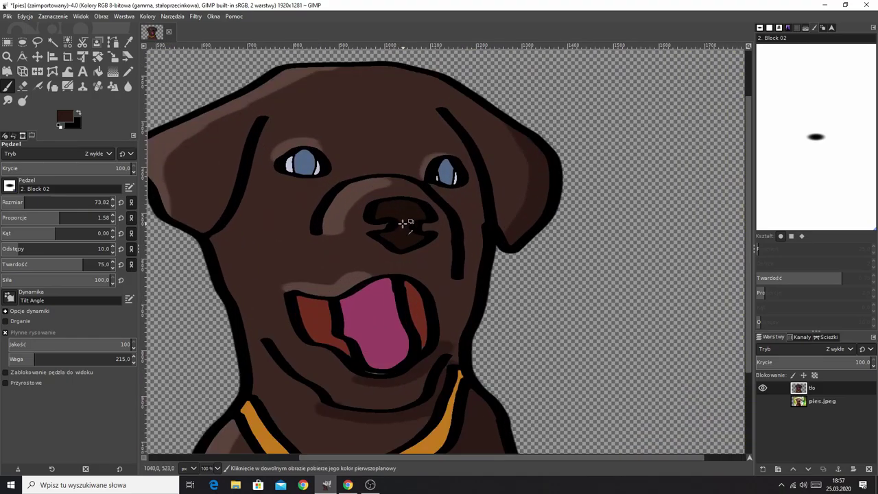
{"action": "scroll", "coordinate": [404, 225], "scroll_direction": "up", "scroll_amount": 2}
{"action": "left_click", "coordinate": [52, 41]}
{"action": "left_click", "coordinate": [403, 211]}
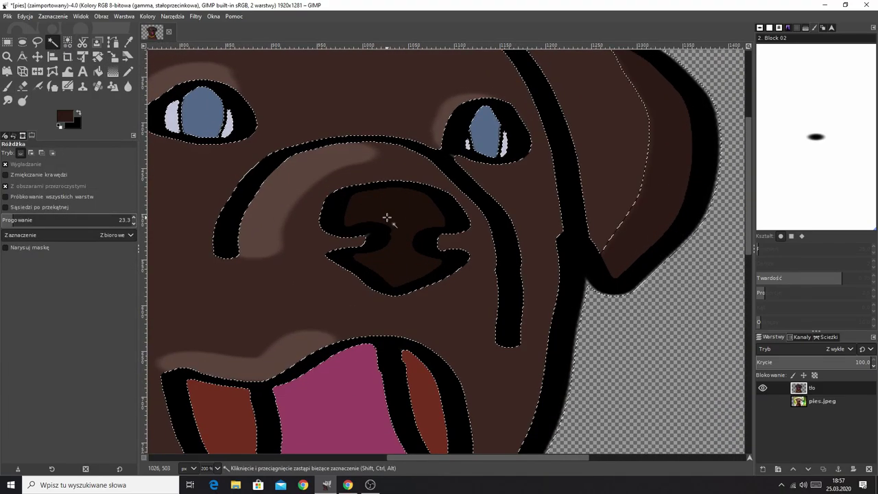
{"action": "left_click", "coordinate": [338, 213]}
{"action": "left_click_drag", "start_coordinate": [338, 212], "coordinate": [378, 218]}
{"action": "scroll", "coordinate": [384, 218], "scroll_direction": "down", "scroll_amount": 3}
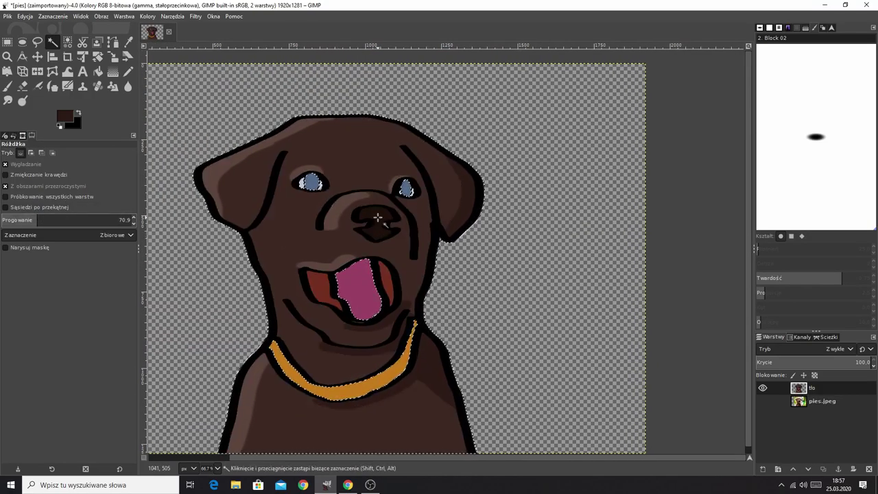
{"action": "scroll", "coordinate": [326, 201], "scroll_direction": "up", "scroll_amount": 2}
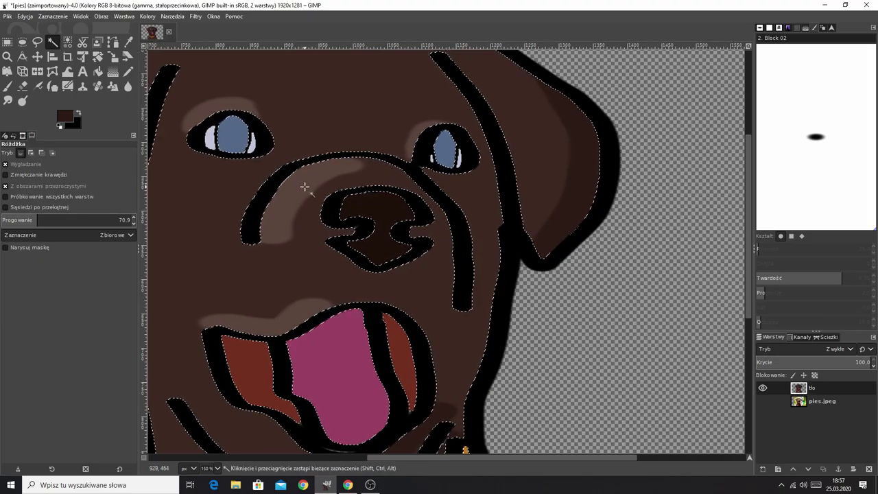
{"action": "scroll", "coordinate": [304, 186], "scroll_direction": "down", "scroll_amount": 2}
{"action": "mouse_move", "coordinate": [304, 186]}
{"action": "left_mouse_down"}
{"action": "mouse_move", "coordinate": [284, 226]}
{"action": "mouse_move", "coordinate": [268, 193]}
{"action": "left_mouse_up"}
{"action": "scroll", "coordinate": [355, 202], "scroll_direction": "up", "scroll_amount": 3}
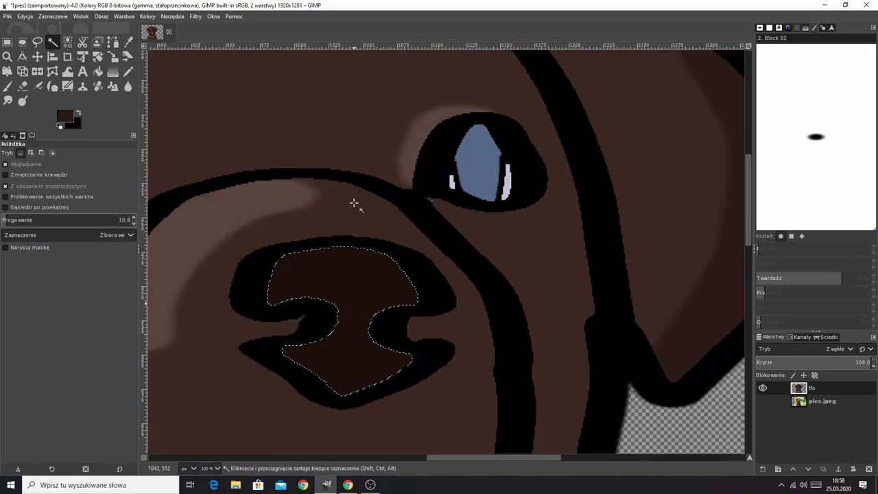
{"action": "scroll", "coordinate": [372, 328], "scroll_direction": "up", "scroll_amount": 1}
{"action": "scroll", "coordinate": [371, 328], "scroll_direction": "down", "scroll_amount": 3}
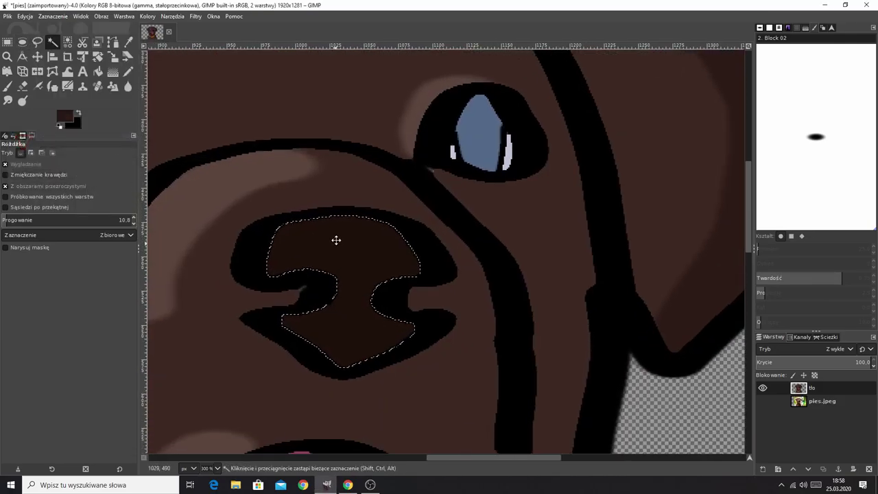
{"action": "scroll", "coordinate": [373, 193], "scroll_direction": "up", "scroll_amount": 1}
Sample the darker nose brown as paint colour and shrink the Paintbrush to 30.55
{"action": "left_click", "coordinate": [128, 42]}
{"action": "left_click", "coordinate": [69, 120]}
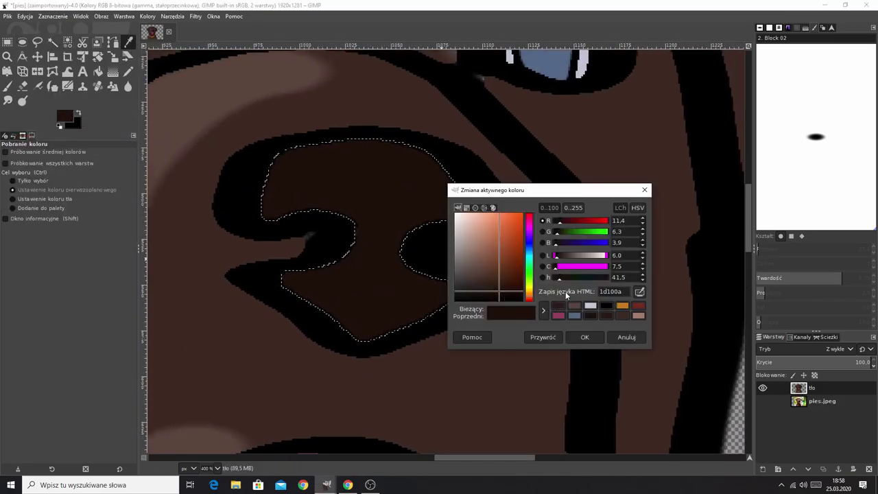
{"action": "left_click", "coordinate": [585, 337]}
{"action": "left_click", "coordinate": [7, 85]}
{"action": "key", "text": "bracketleft"}
{"action": "key", "text": "bracketleft"}
{"action": "key", "text": "bracketleft"}
{"action": "key", "text": "bracketleft"}
{"action": "key", "text": "bracketleft"}
{"action": "key", "text": "bracketleft"}
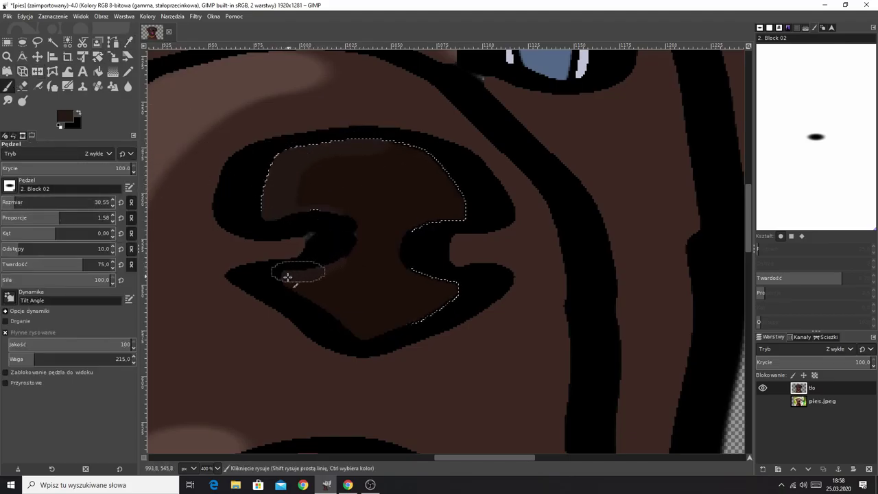
{"action": "scroll", "coordinate": [302, 276], "scroll_direction": "right", "scroll_amount": 2}
Switch to a slightly lighter brown for the nose highlight and zoom back out
{"action": "left_click", "coordinate": [65, 116]}
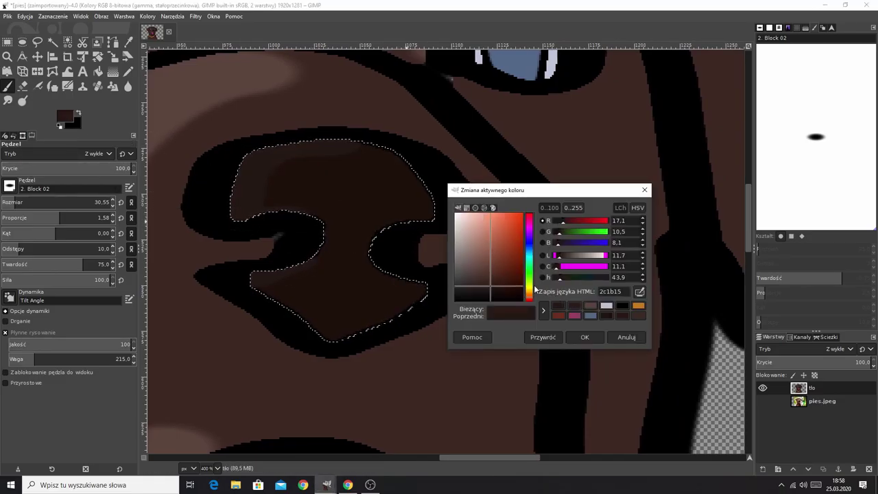
{"action": "left_click", "coordinate": [496, 290]}
{"action": "key", "text": "Return"}
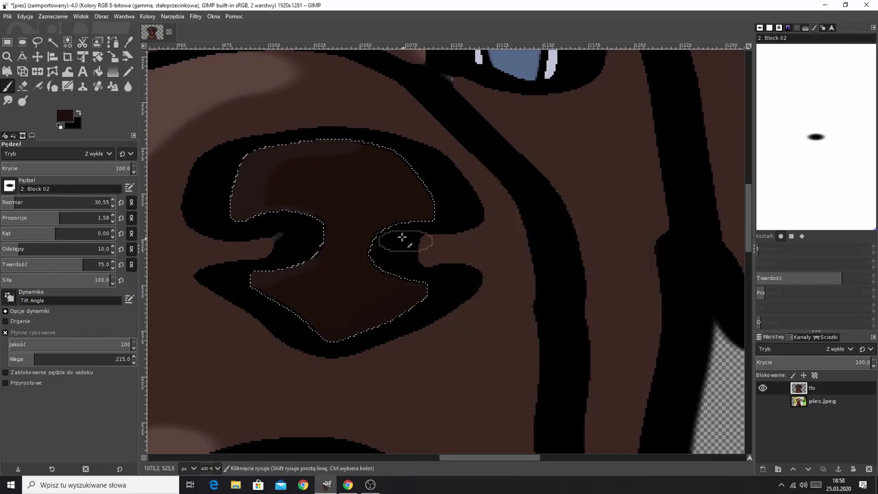
{"action": "key", "text": "1"}
{"action": "right_click", "coordinate": [422, 259]}
{"action": "left_click", "coordinate": [506, 304]}
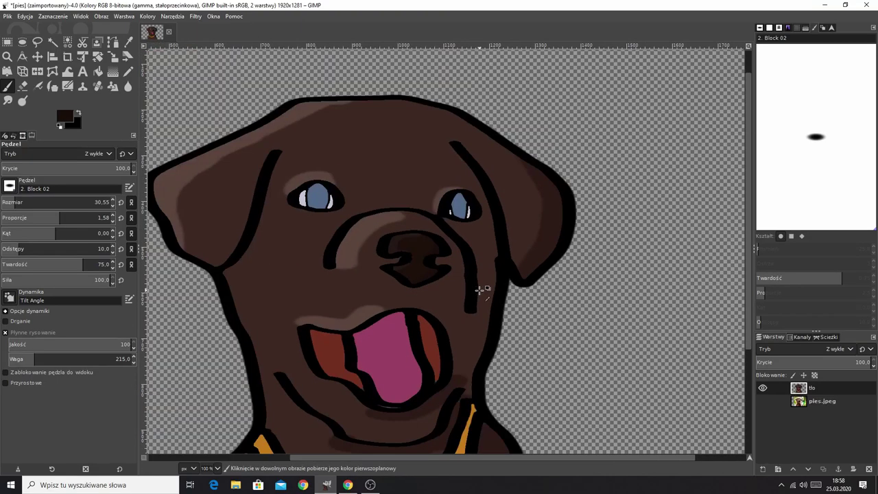
{"action": "scroll", "coordinate": [425, 272], "scroll_direction": "down", "scroll_amount": 3}
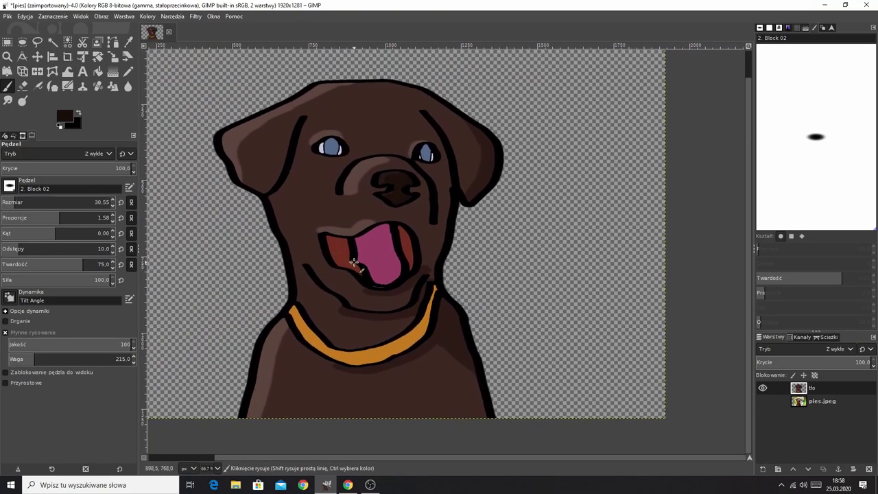
{"action": "scroll", "coordinate": [376, 274], "scroll_direction": "down", "scroll_amount": 2, "text": "ctrl"}
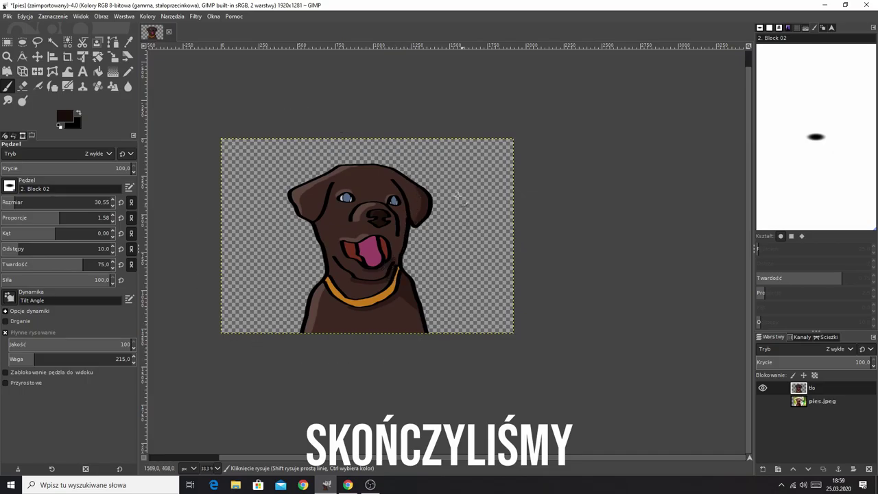
{"action": "left_click_drag", "start_coordinate": [389, 310], "coordinate": [381, 308]}
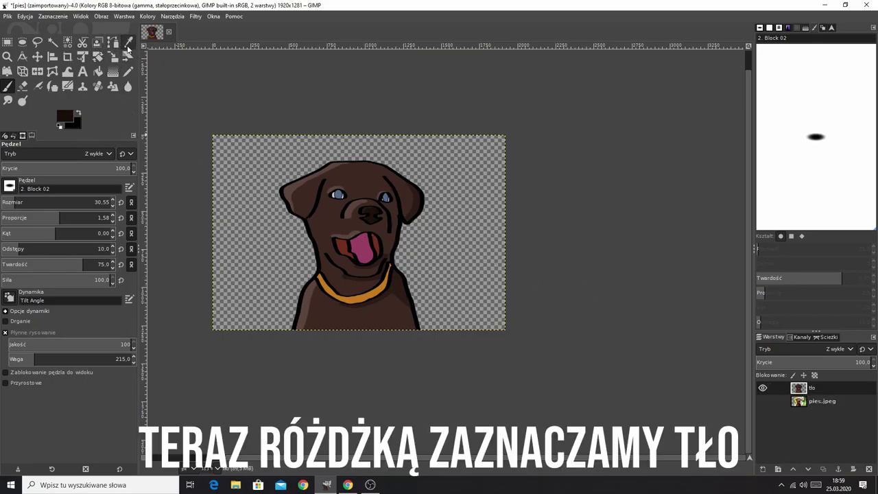
{"action": "left_click", "coordinate": [55, 44]}
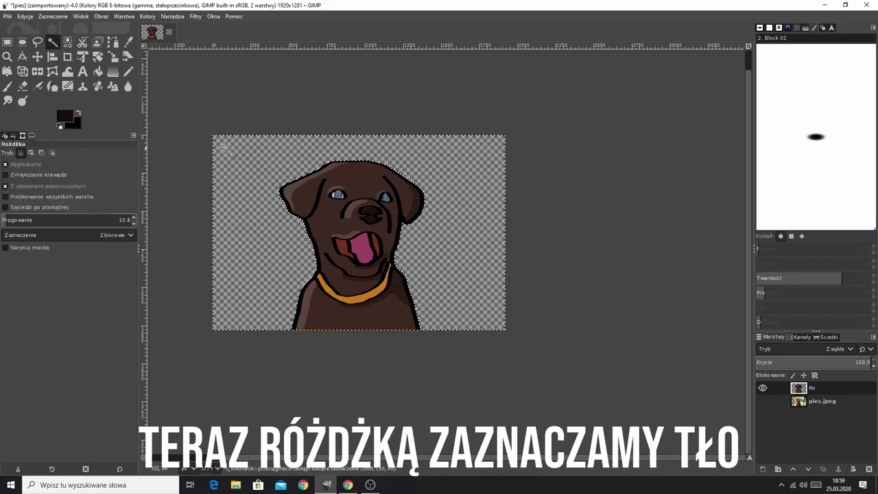
Select the transparent background and set the foreground to very light blue cedfe2
{"action": "left_click", "coordinate": [64, 116]}
{"action": "left_click_drag", "start_coordinate": [481, 230], "coordinate": [444, 218]}
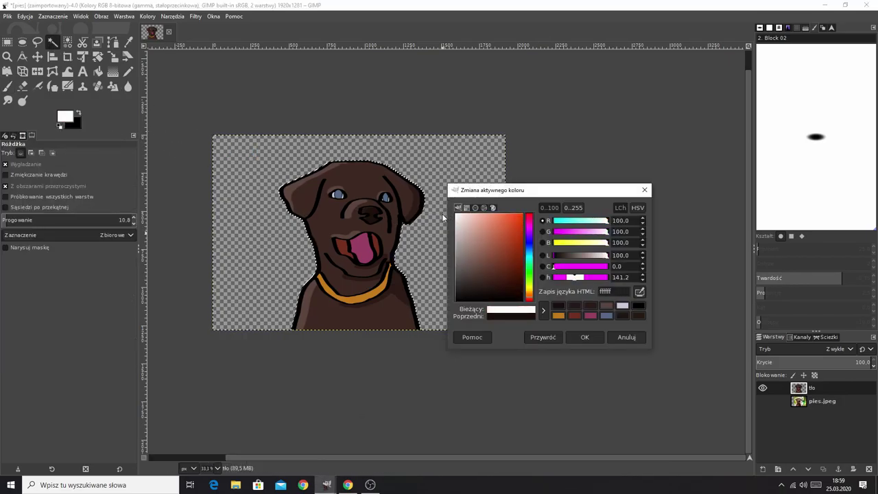
{"action": "left_click", "coordinate": [530, 257]}
{"action": "left_click", "coordinate": [463, 226]}
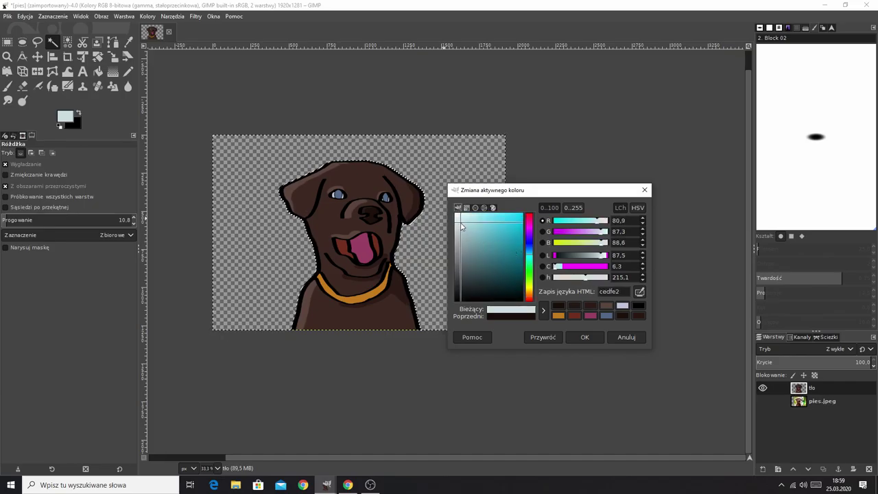
{"action": "left_click", "coordinate": [584, 337]}
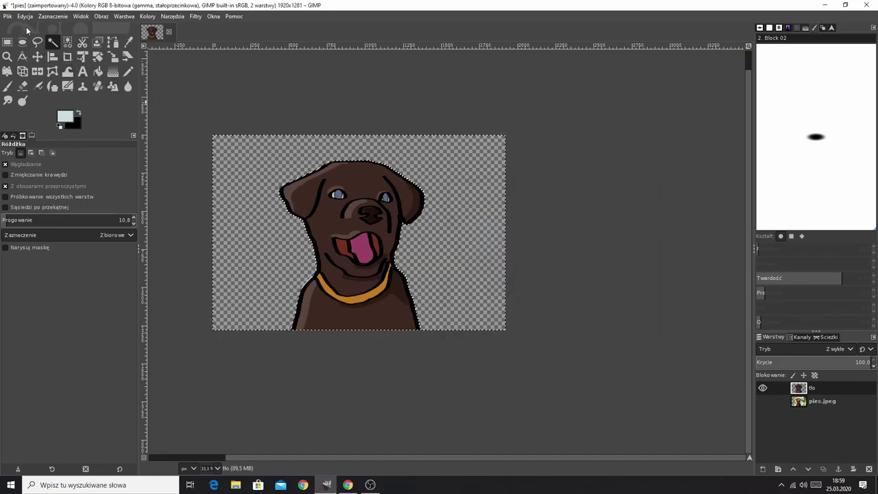
Paint the whole background selection light blue with a size-295 Paintbrush
{"action": "left_click", "coordinate": [7, 86]}
{"action": "left_click_drag", "start_coordinate": [13, 202], "coordinate": [92, 202]}
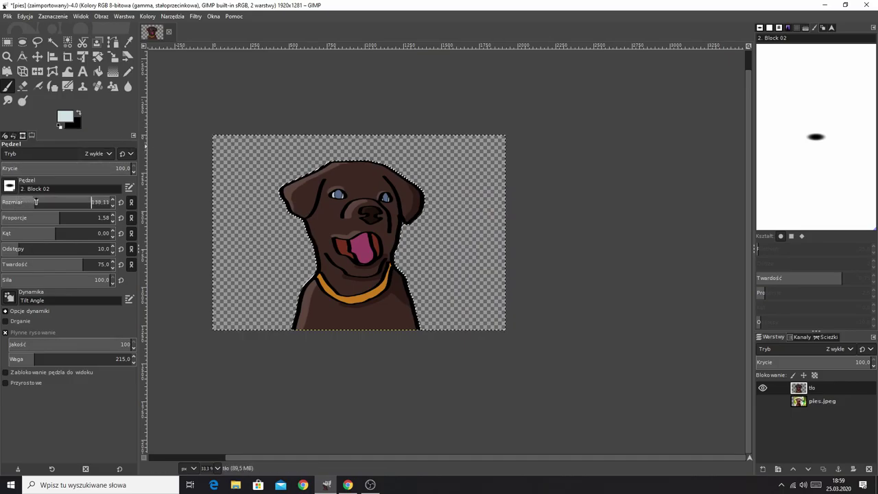
{"action": "mouse_move", "coordinate": [232, 138]}
{"action": "left_mouse_down"}
{"action": "mouse_move", "coordinate": [310, 212]}
{"action": "mouse_move", "coordinate": [362, 170]}
{"action": "mouse_move", "coordinate": [495, 147]}
{"action": "mouse_move", "coordinate": [427, 282]}
{"action": "mouse_move", "coordinate": [396, 266]}
{"action": "left_mouse_up"}
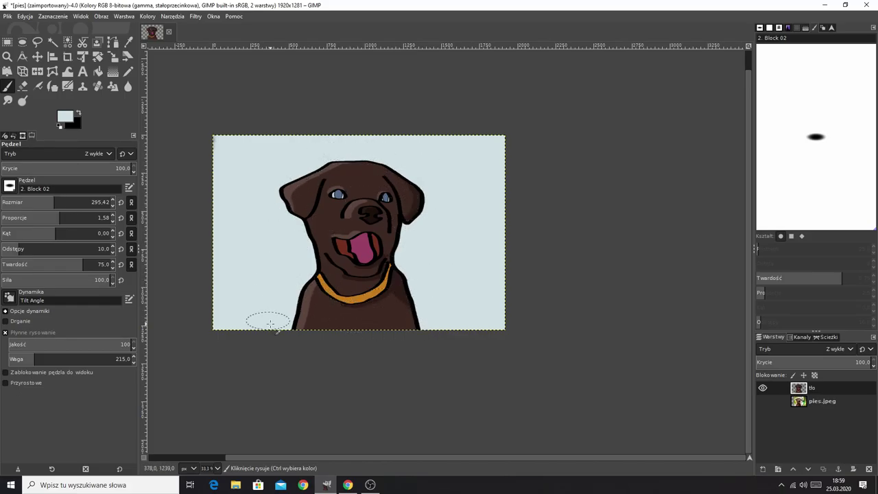
{"action": "left_click_drag", "start_coordinate": [270, 323], "coordinate": [272, 317]}
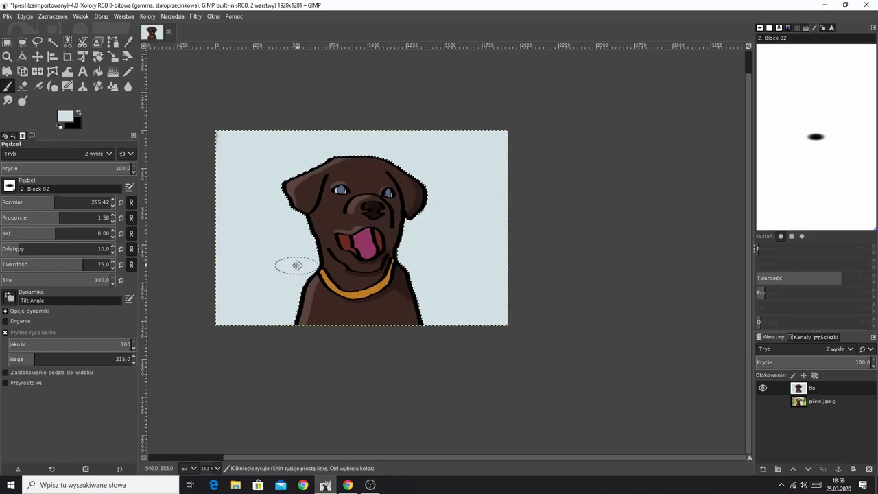
{"action": "scroll", "coordinate": [318, 257], "scroll_direction": "up", "scroll_amount": 2, "text": "ctrl"}
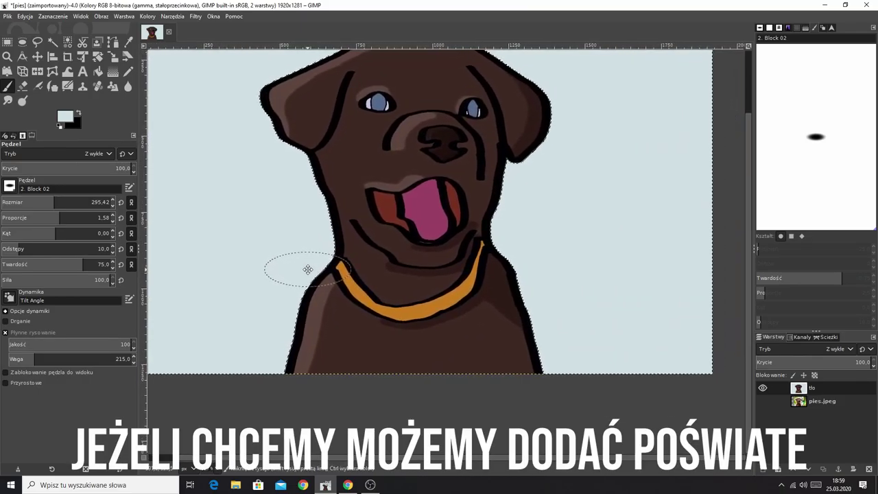
Set black as foreground with the 2. Hardness 075 brush at size 88.98
{"action": "left_click", "coordinate": [58, 121]}
{"action": "left_click", "coordinate": [558, 316]}
{"action": "left_click", "coordinate": [584, 337]}
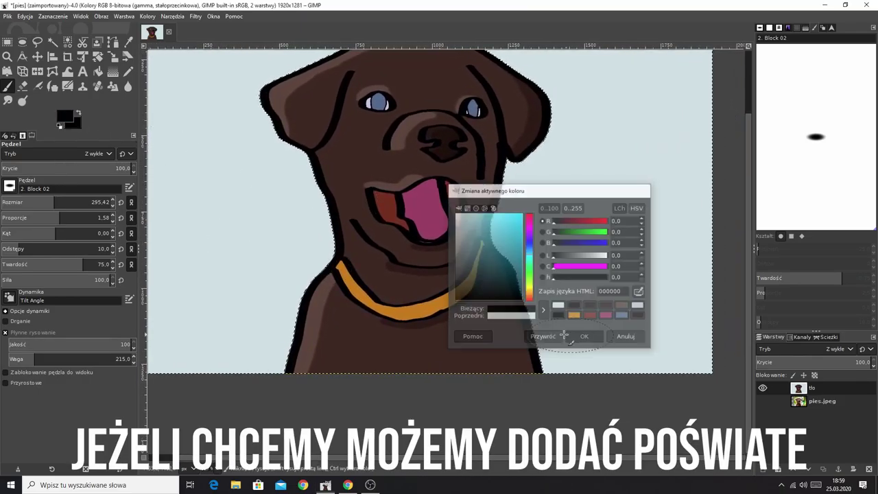
{"action": "left_click", "coordinate": [9, 186]}
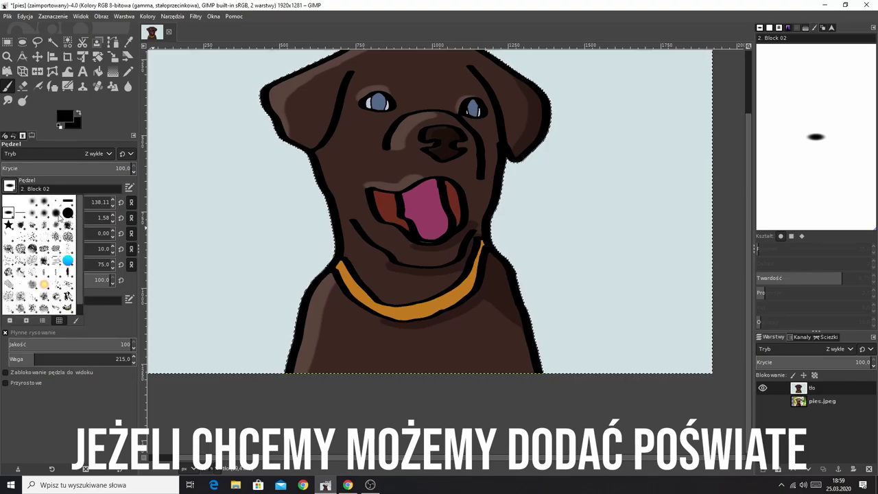
{"action": "left_click", "coordinate": [58, 214]}
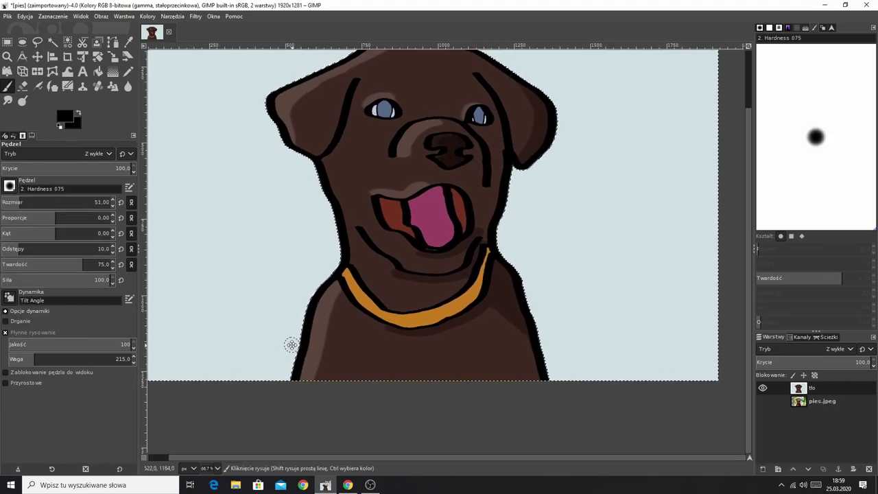
{"action": "scroll", "coordinate": [295, 345], "scroll_direction": "down", "scroll_amount": 1}
{"action": "left_click_drag", "start_coordinate": [23, 205], "coordinate": [110, 204]}
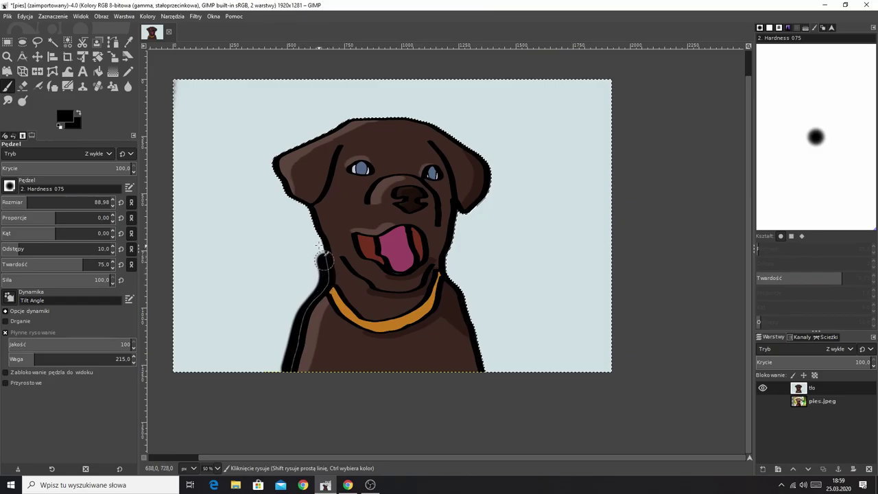
Paint a thick black band along the dog's left side, head top and right side
{"action": "left_click_drag", "start_coordinate": [308, 216], "coordinate": [282, 194]}
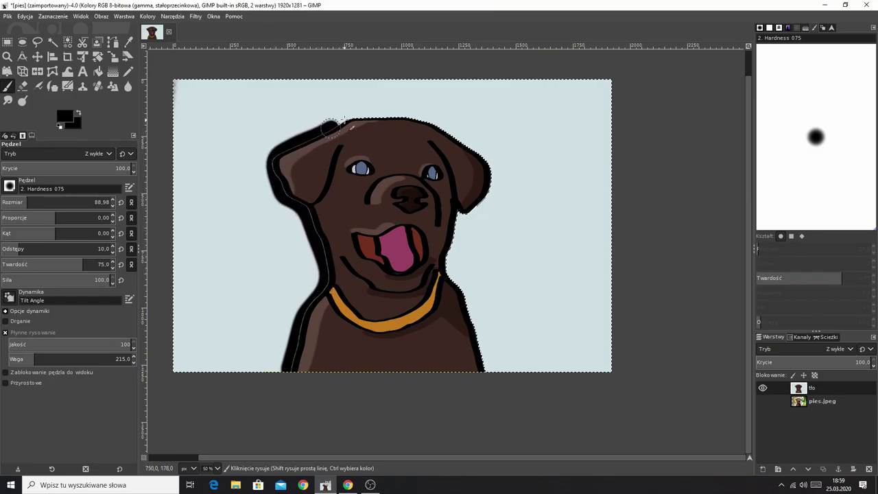
{"action": "mouse_move", "coordinate": [344, 120]}
{"action": "left_mouse_down"}
{"action": "mouse_move", "coordinate": [401, 117]}
{"action": "mouse_move", "coordinate": [446, 130]}
{"action": "mouse_move", "coordinate": [487, 166]}
{"action": "left_mouse_up"}
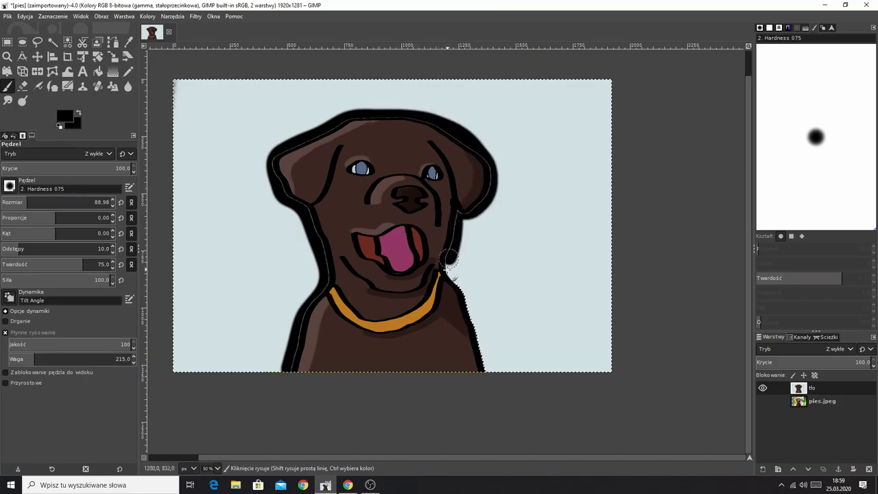
{"action": "left_click_drag", "start_coordinate": [470, 304], "coordinate": [478, 342]}
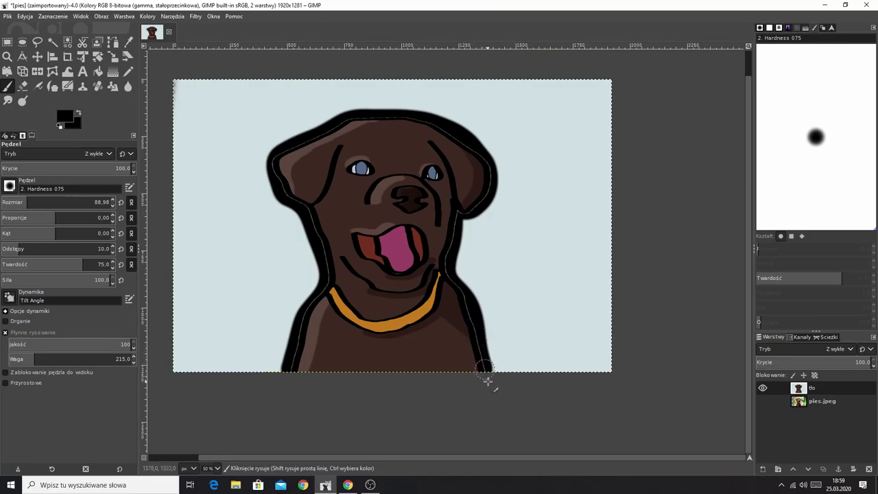
{"action": "right_click", "coordinate": [388, 255]}
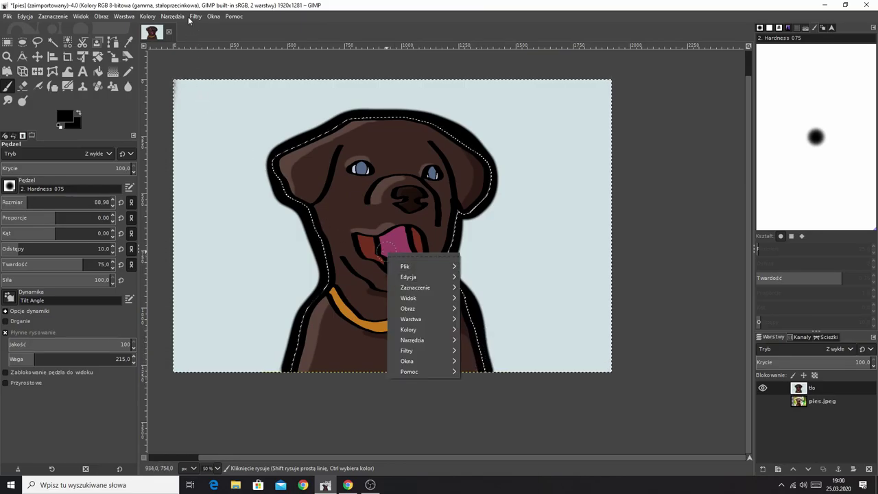
Apply a Gaussian blur of about 52 to the black band around the dog
{"action": "left_click", "coordinate": [195, 17]}
{"action": "mouse_move", "coordinate": [407, 351]}
{"action": "left_click", "coordinate": [357, 65]}
{"action": "left_click", "coordinate": [50, 163]}
{"action": "left_click_drag", "start_coordinate": [51, 164], "coordinate": [64, 164]}
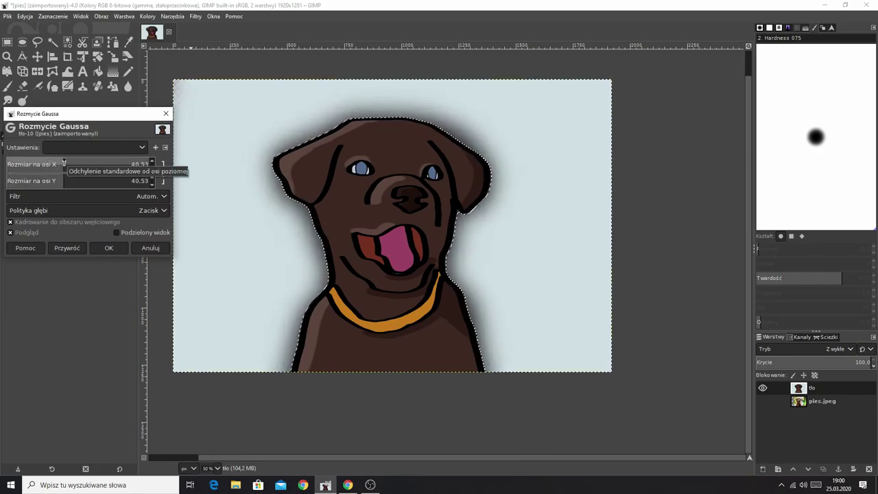
{"action": "left_click_drag", "start_coordinate": [64, 164], "coordinate": [69, 163]}
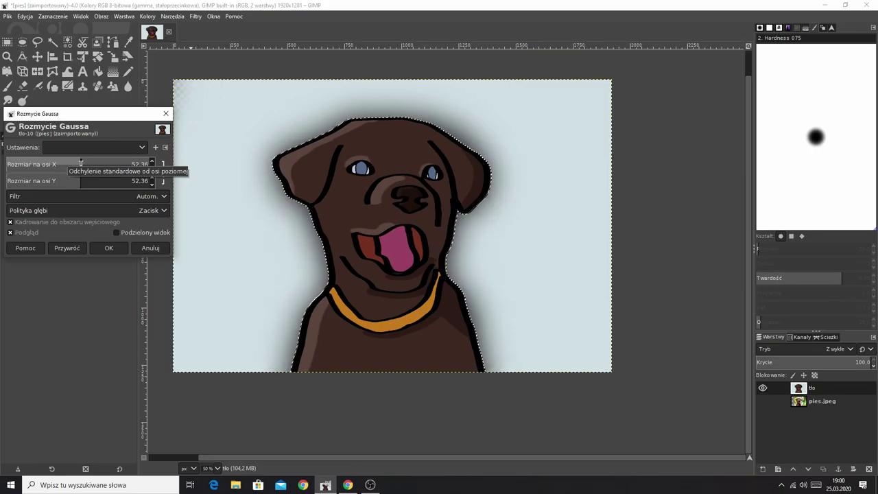
{"action": "left_click", "coordinate": [110, 246]}
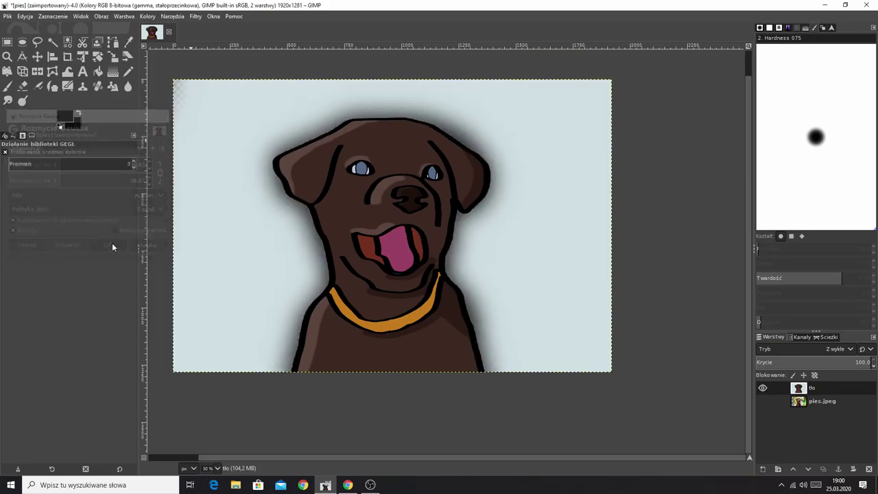
{"action": "right_click", "coordinate": [304, 237]}
{"action": "left_click", "coordinate": [409, 288]}
{"action": "key", "text": "minus"}
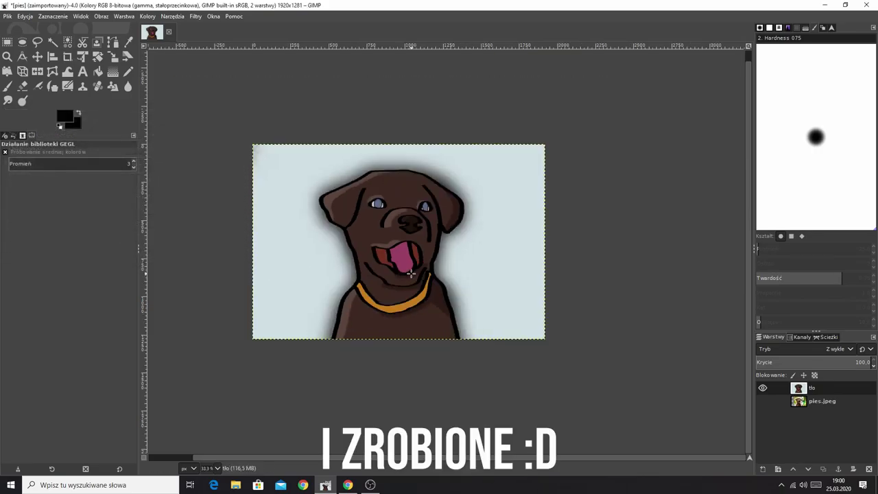